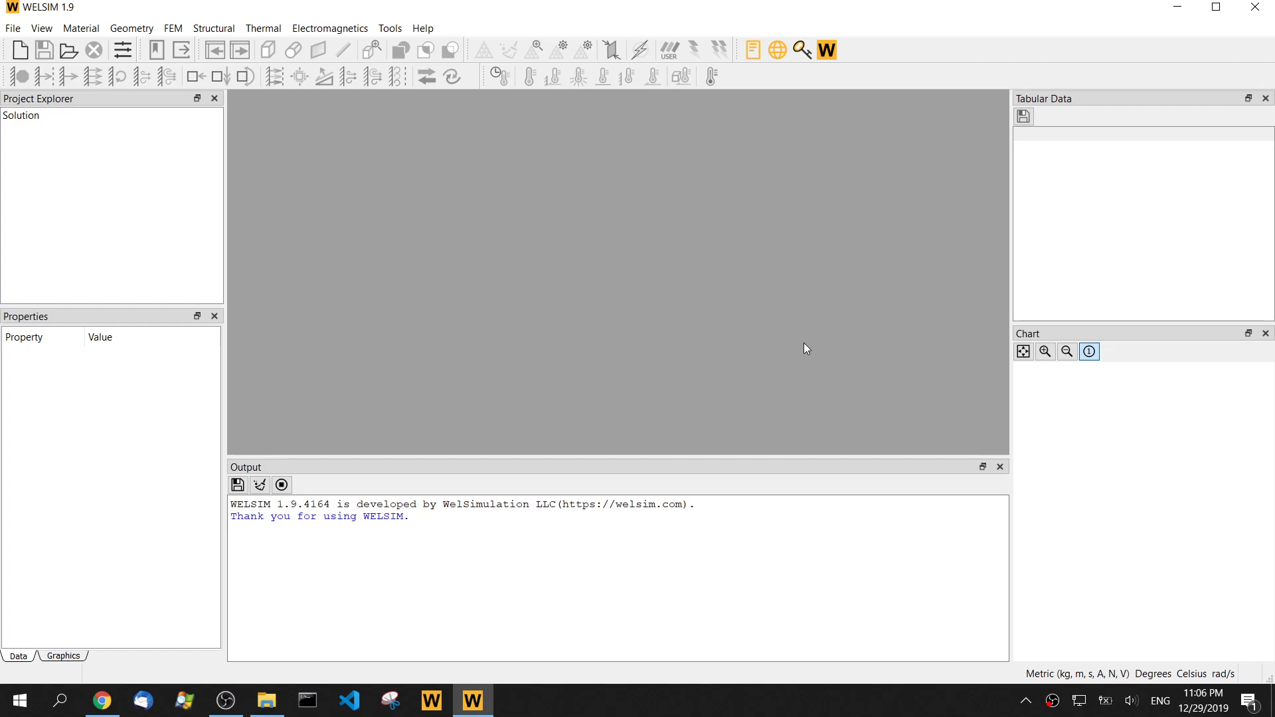
Step: Check the About information, then show the default units on the Preferences Units page
left_click(826, 50)
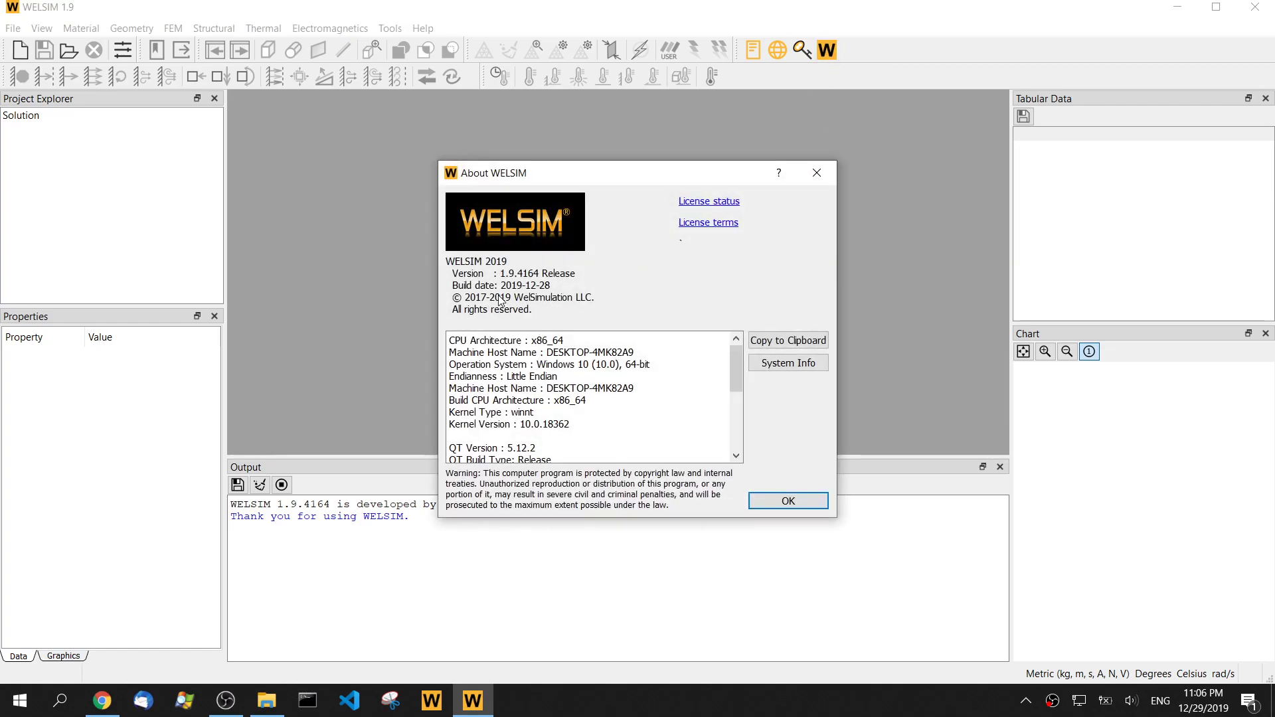
left_click(815, 501)
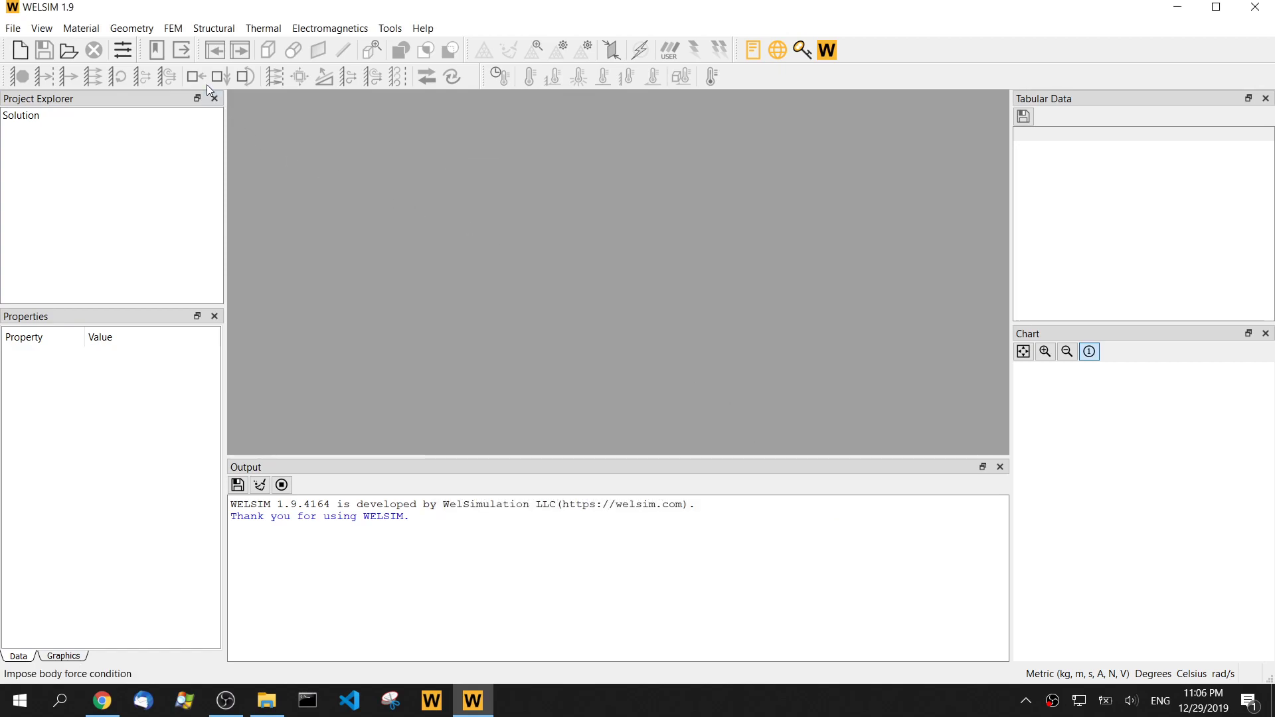
left_click(123, 50)
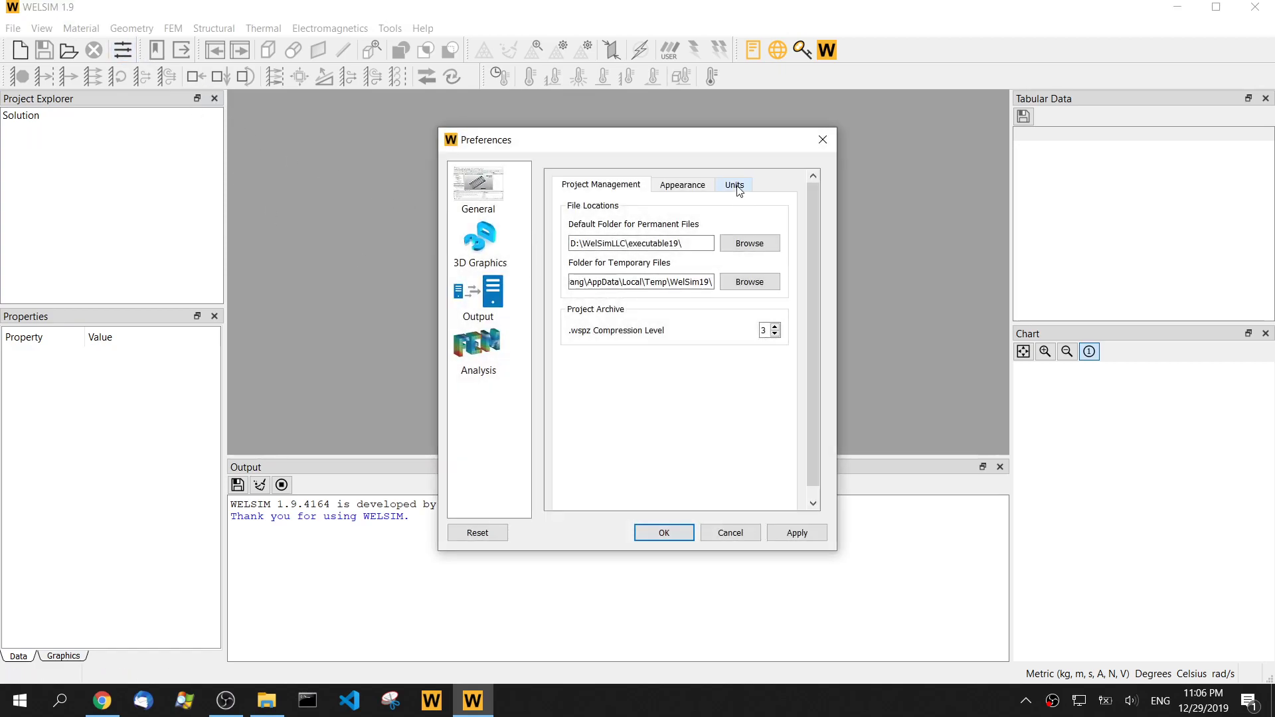
left_click(734, 184)
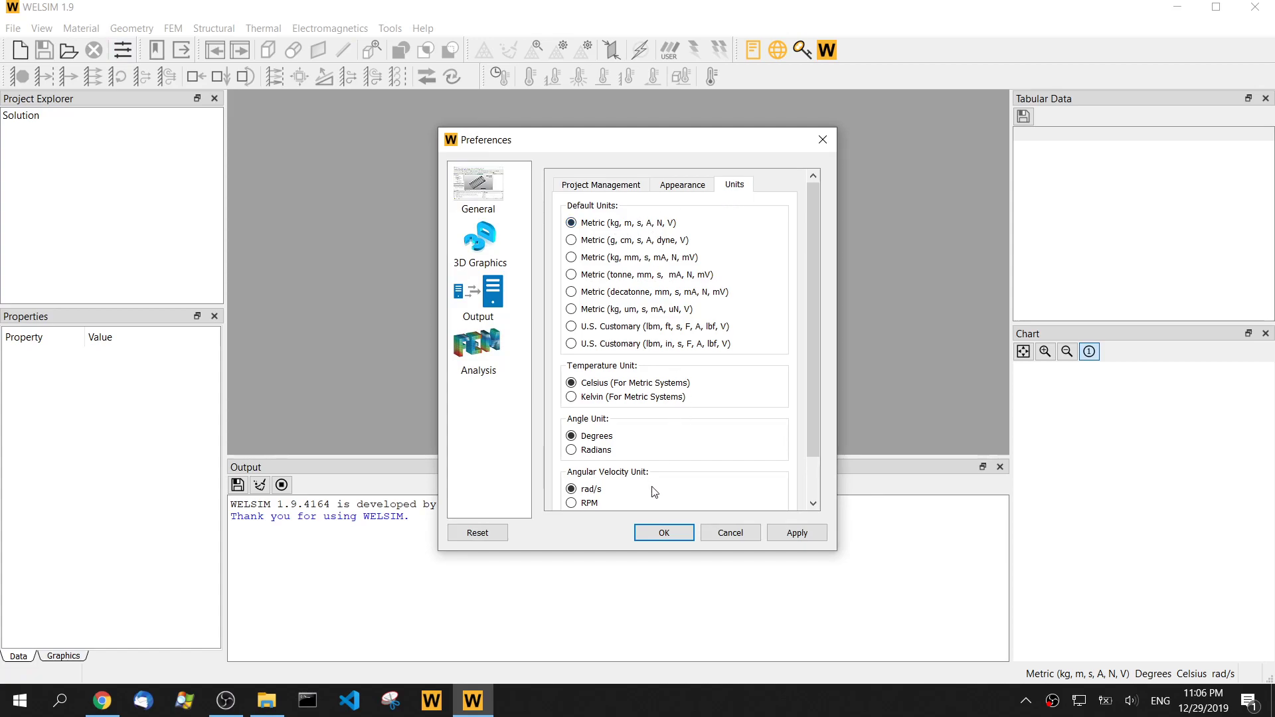
Step: Close Preferences, create a new FEM project, and set its Analysis Type to Transient
left_click(662, 533)
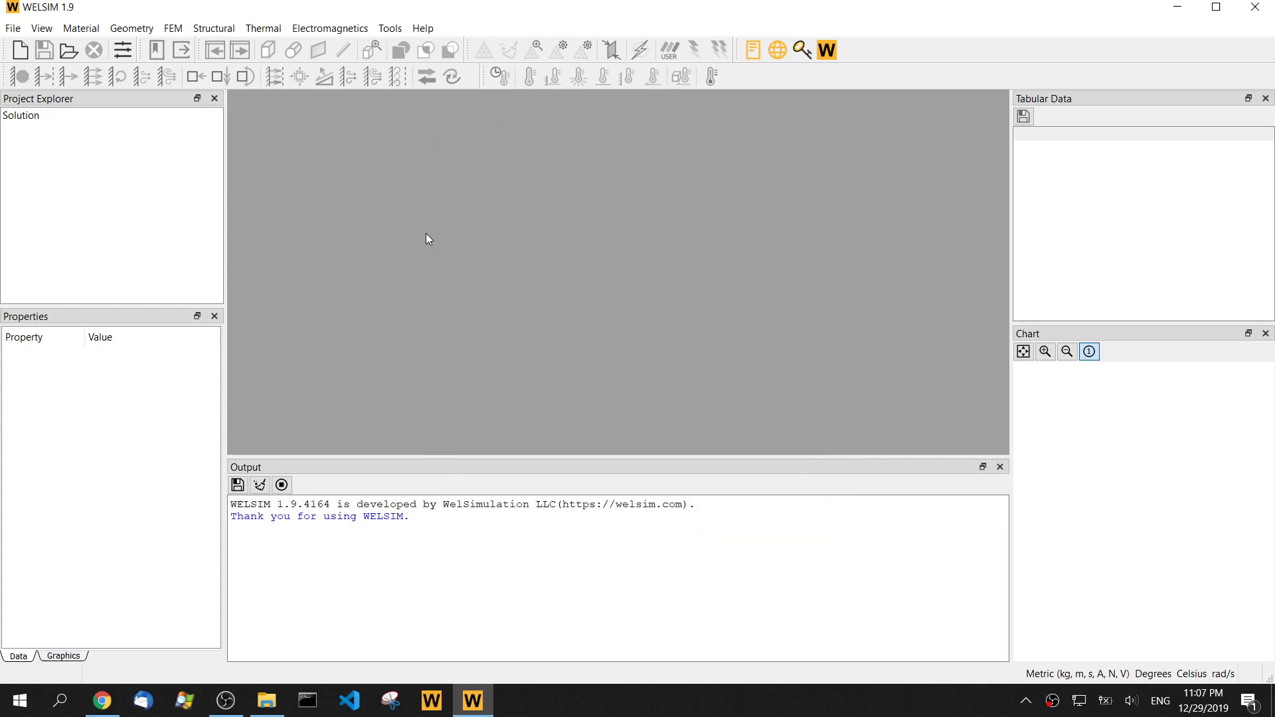
left_click(20, 51)
left_click(84, 164)
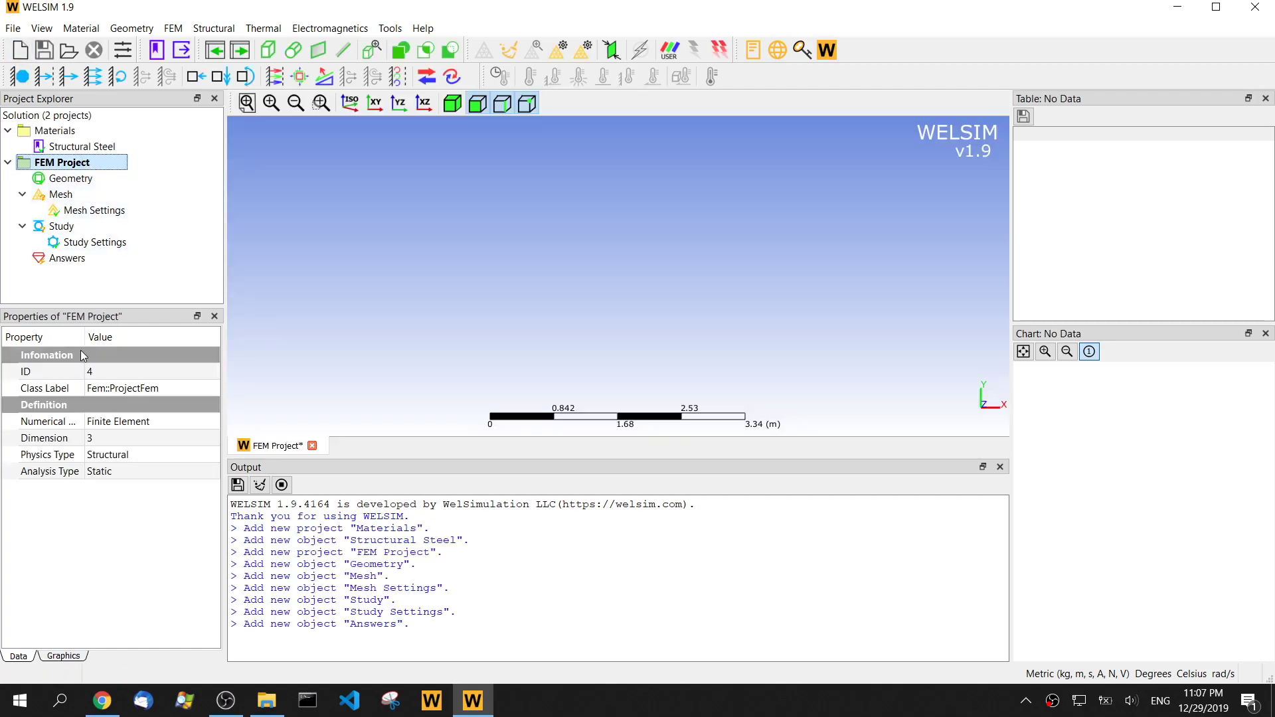
left_click_drag(84, 337, 116, 337)
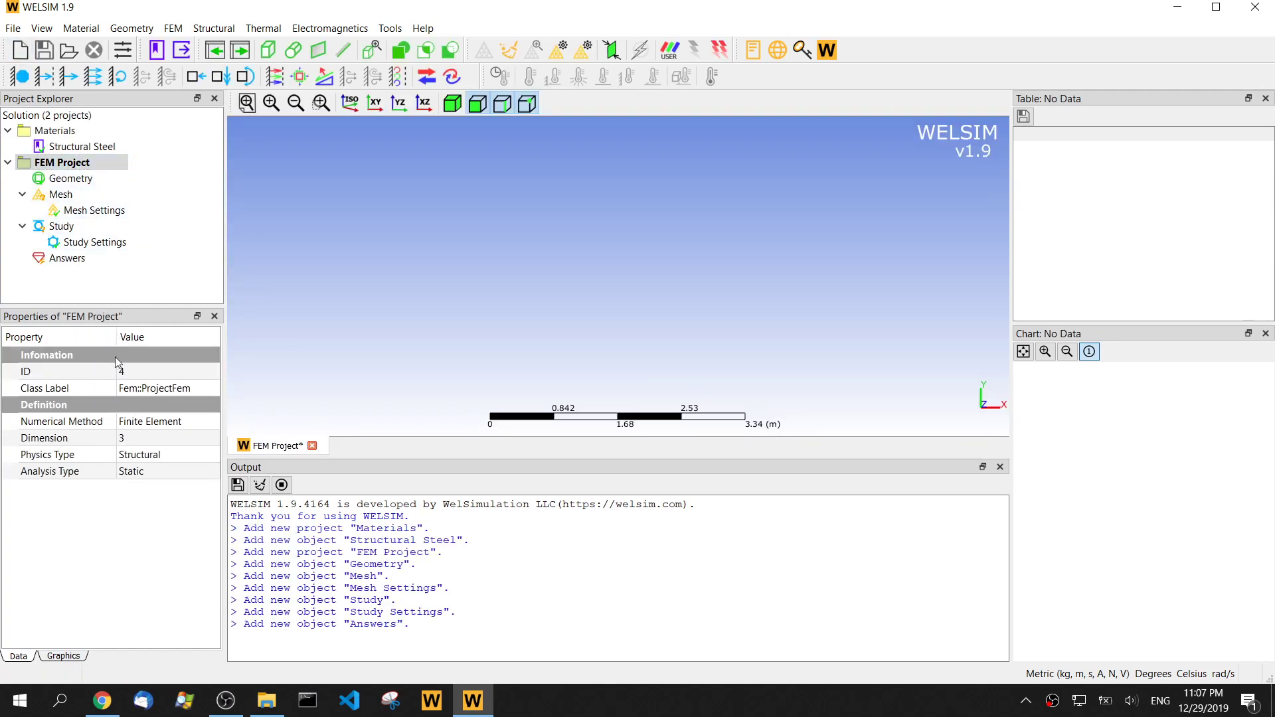
left_click(142, 473)
left_click(144, 472)
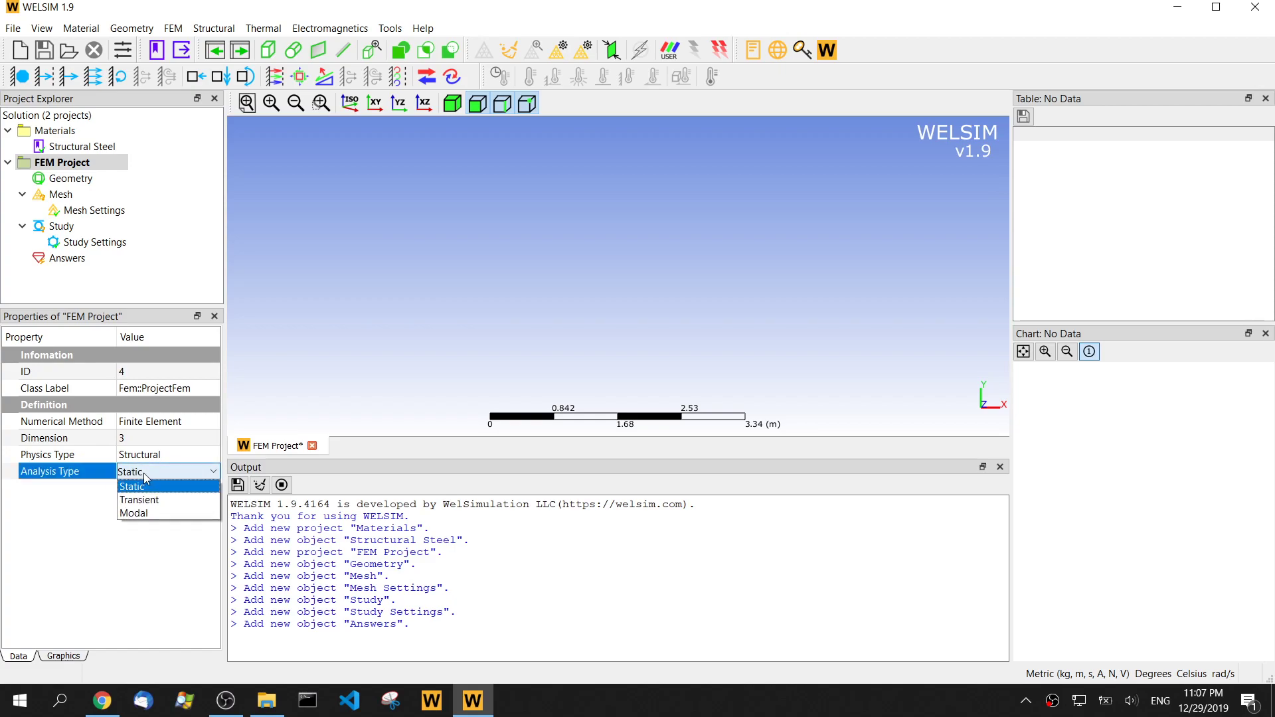
left_click(169, 501)
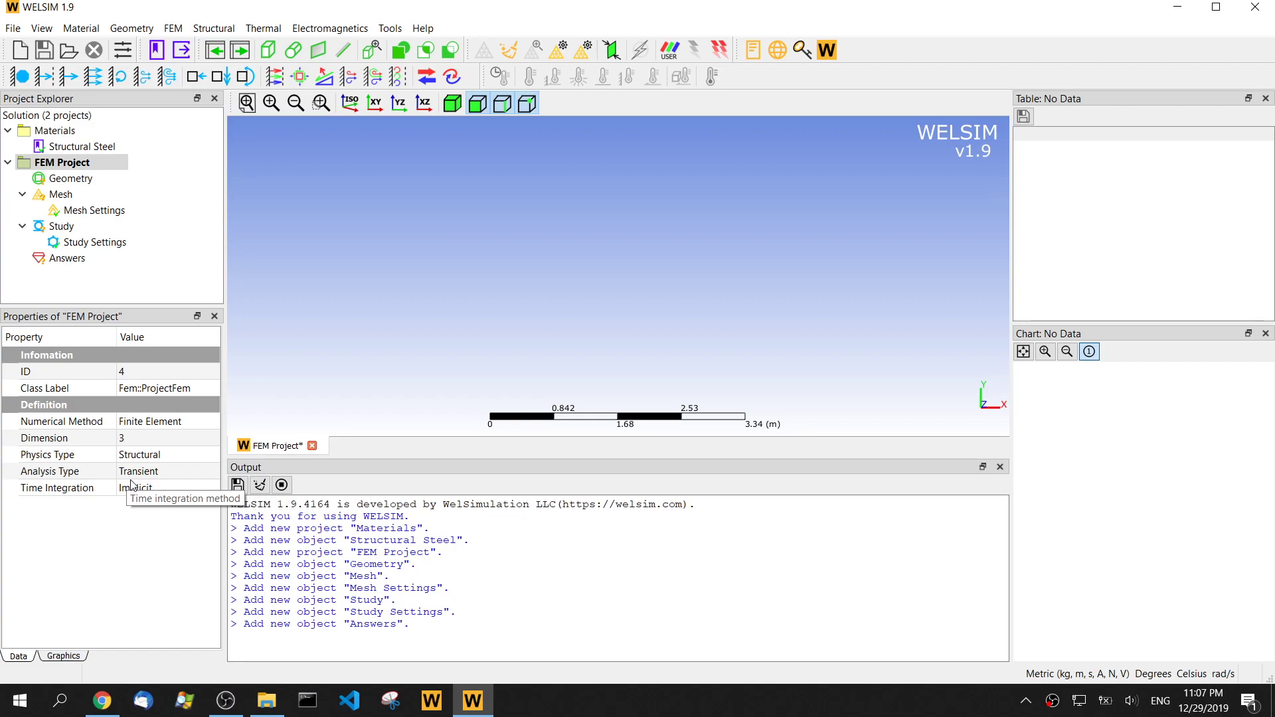
Step: Add a box primitive to the project's geometry
left_click(70, 178)
left_click(277, 45)
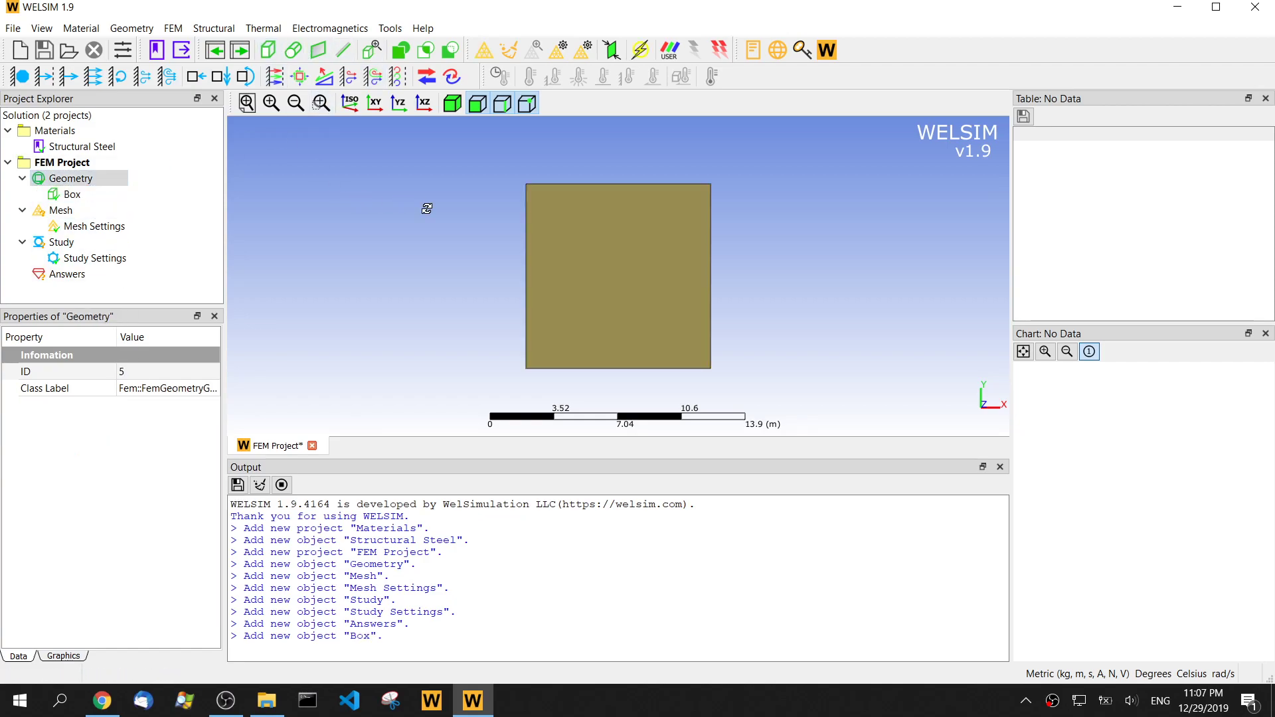
left_click_drag(427, 205, 401, 208)
Step: Size the box to x 0.1, y 0.1, z 1 m and fit the beam in view
left_click(78, 196)
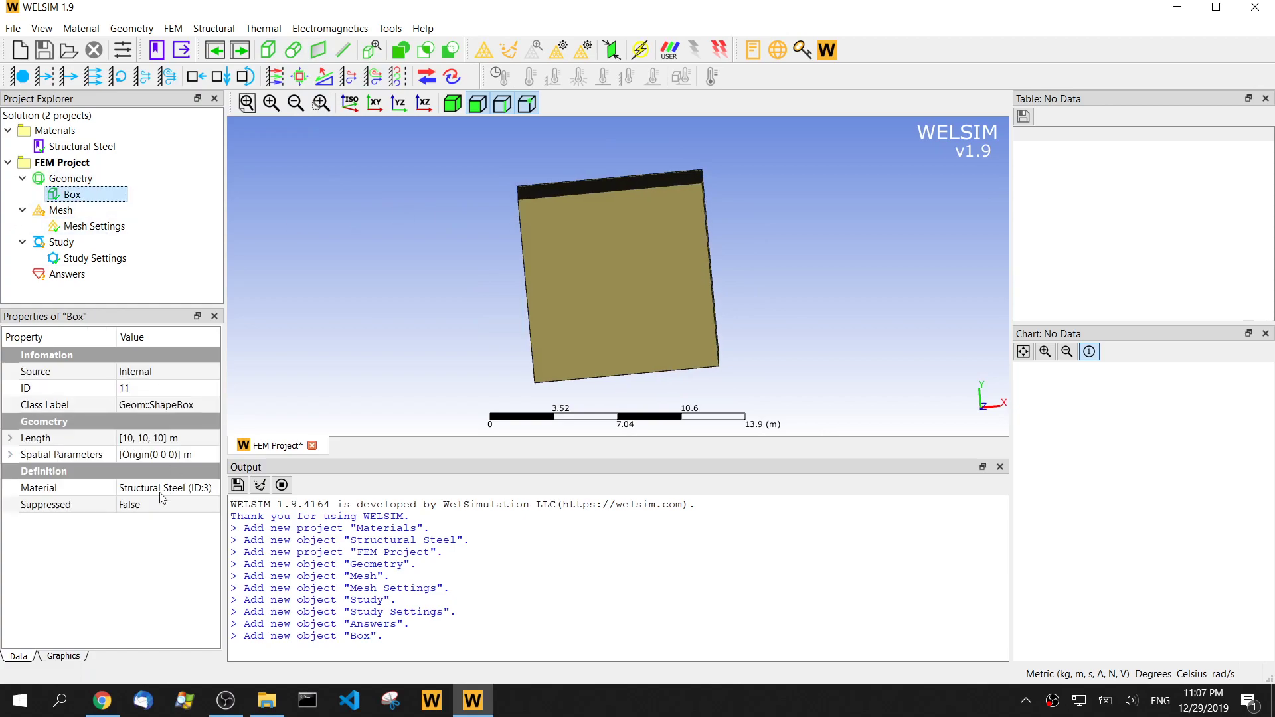
left_click(11, 439)
double_click(174, 455)
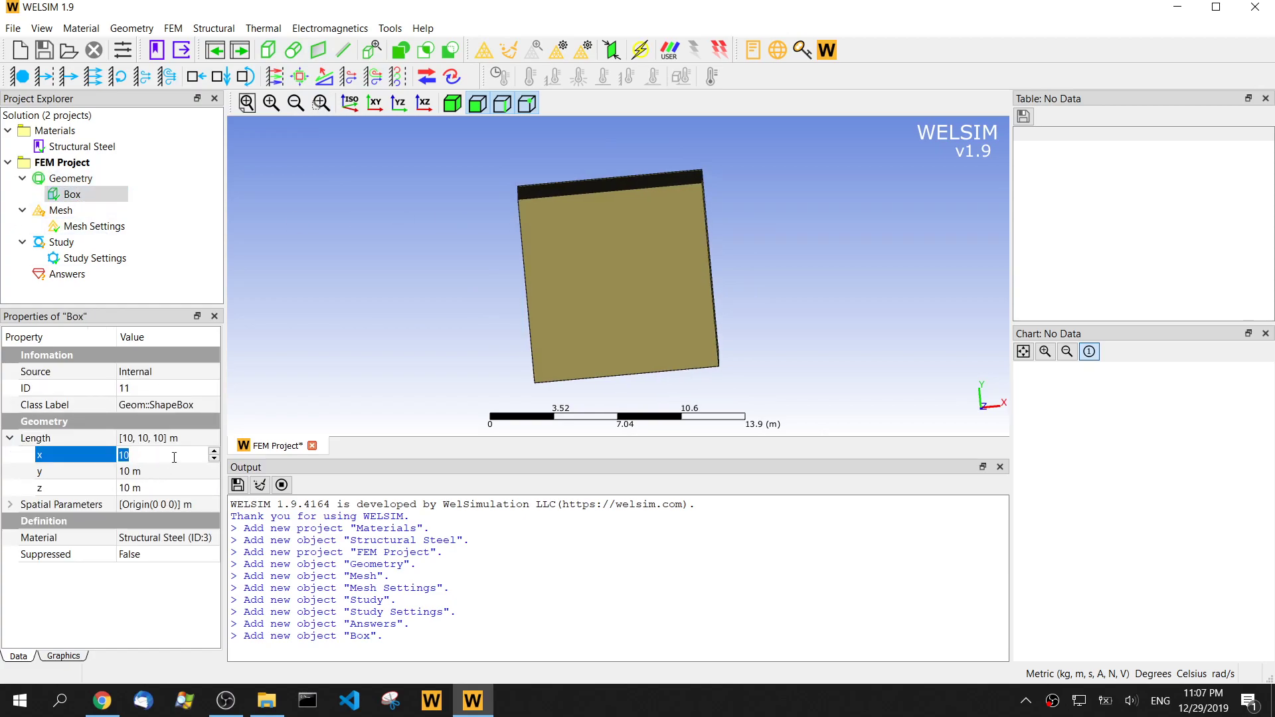
type("0.1")
key("Return")
type("0.1")
key("Return")
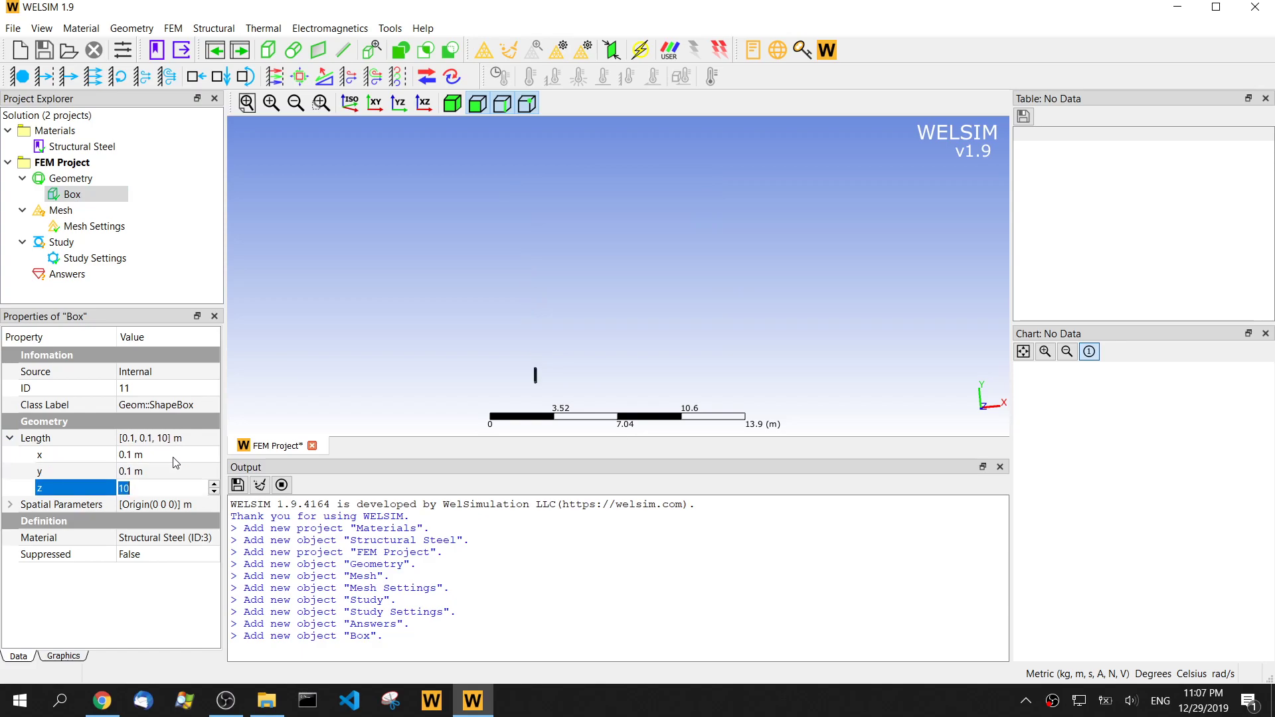
type("1")
key("Return")
left_click(246, 101)
left_click_drag(460, 239, 648, 220)
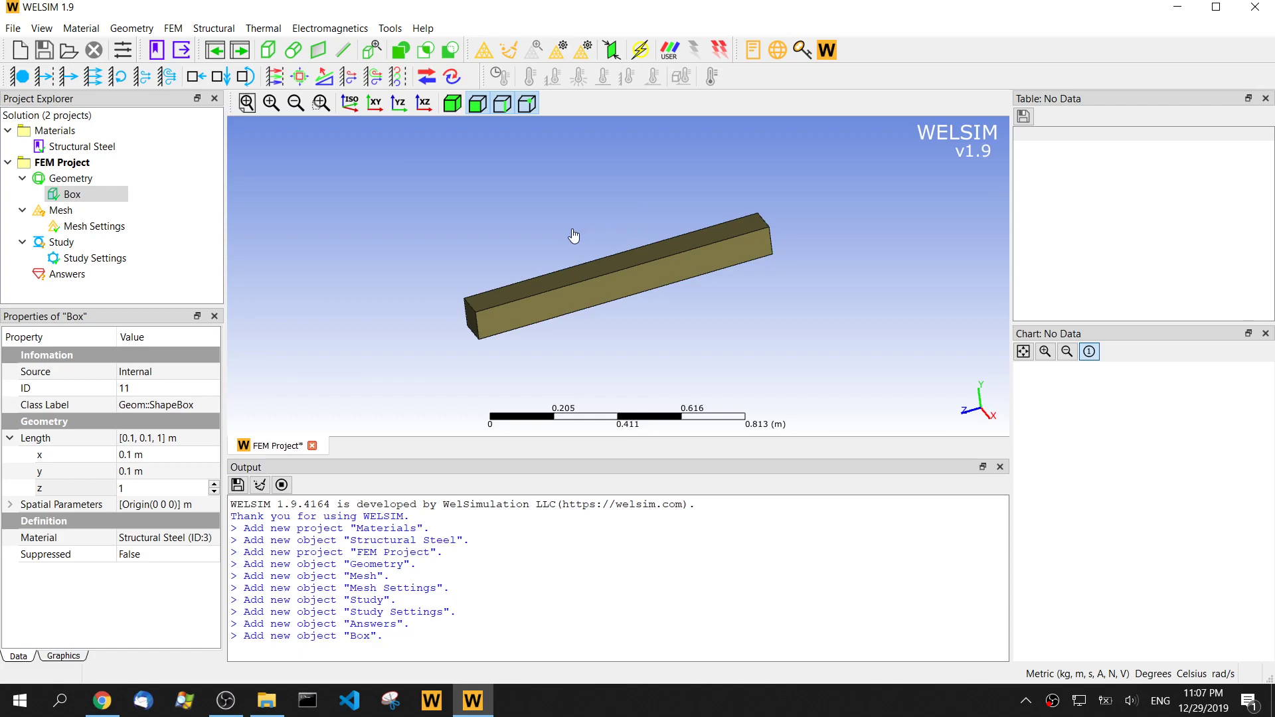
left_click_drag(553, 240, 600, 247)
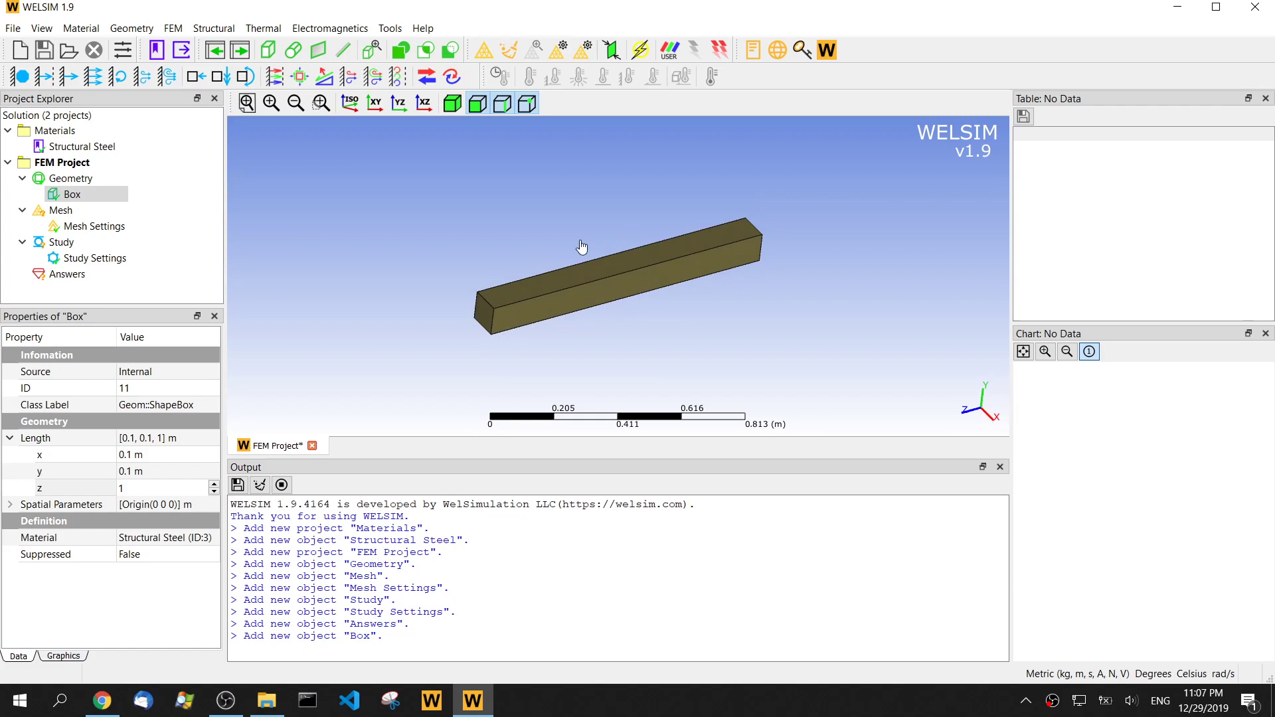
Step: Set the mesh maximum size to 0.03 m with quadratic elements and generate the mesh
left_click(103, 226)
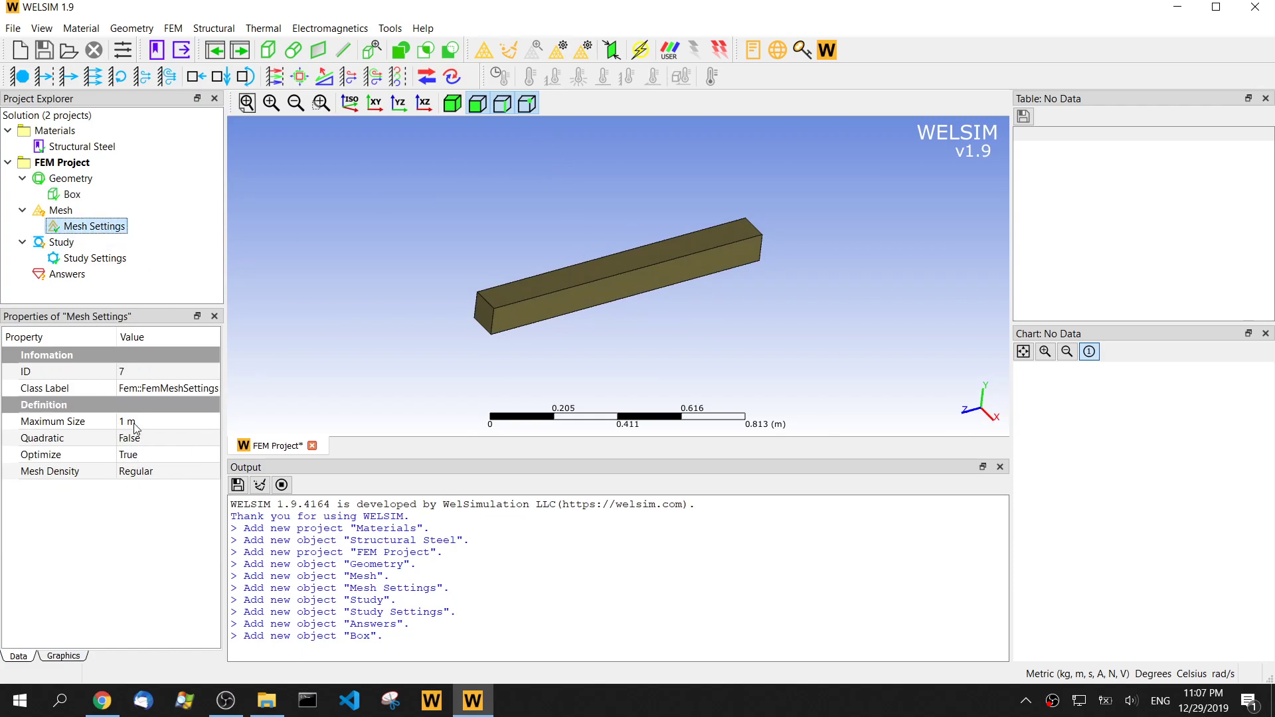
double_click(150, 420)
type("0.03")
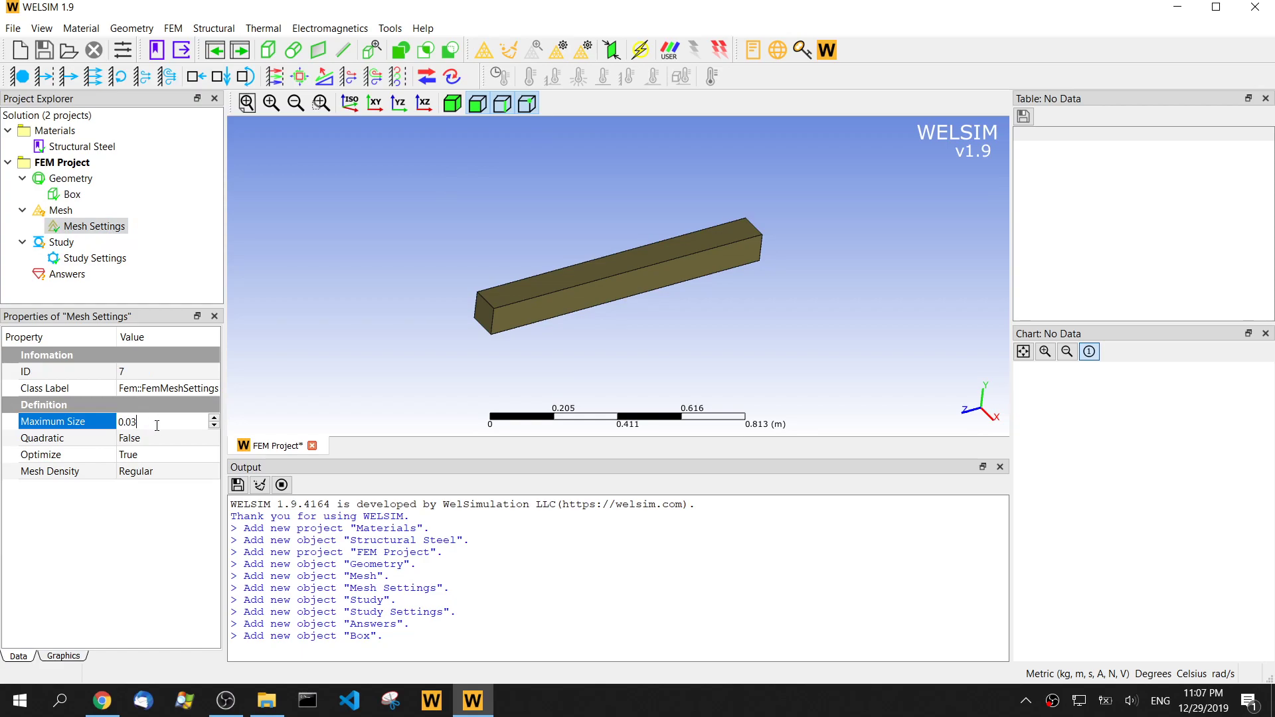
left_click(159, 438)
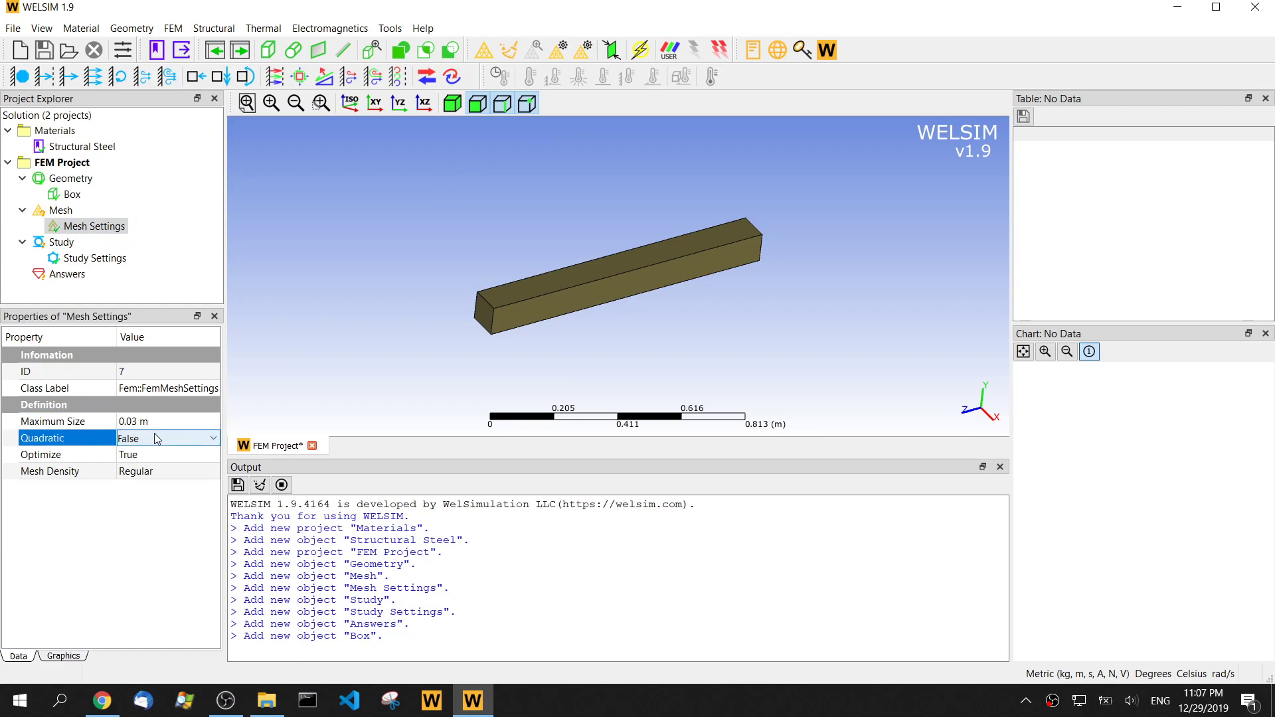
left_click(159, 438)
left_click(133, 452)
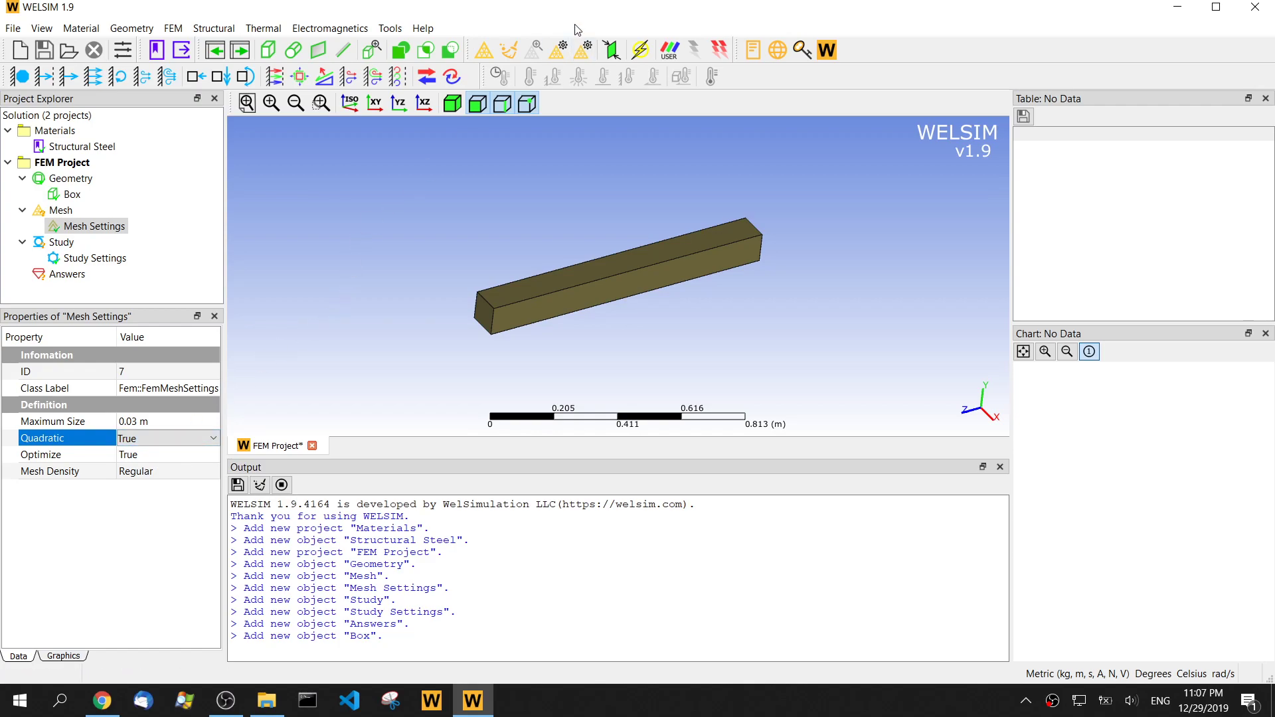
left_click(484, 50)
left_click_drag(404, 284, 427, 276)
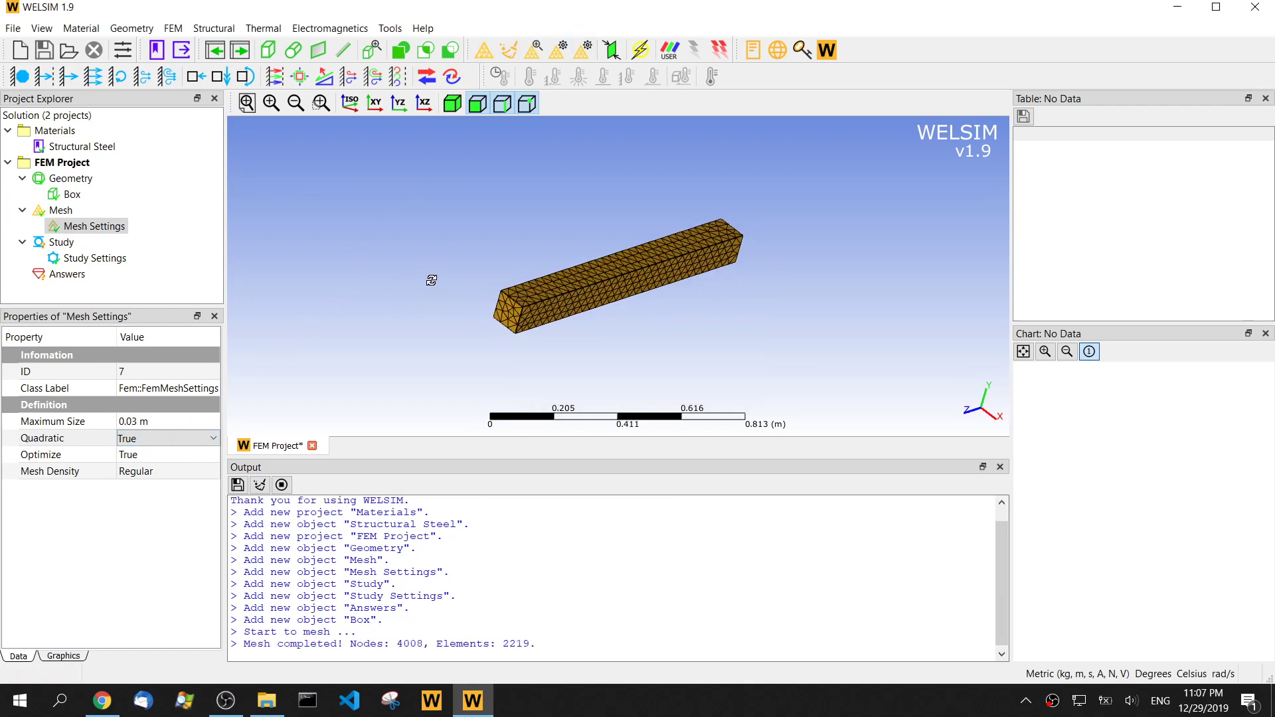
Step: Set the study to 2 steps, with step 1 ending at 0.01 s
left_click(103, 260)
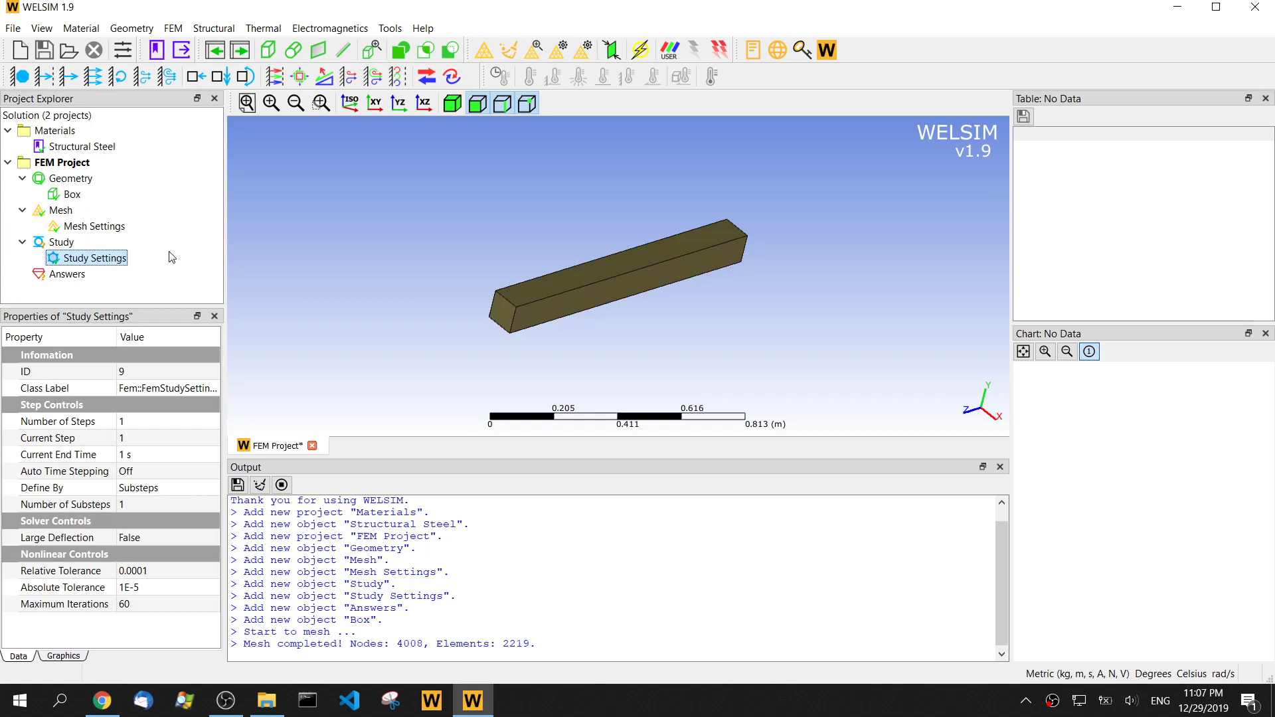
left_click(144, 421)
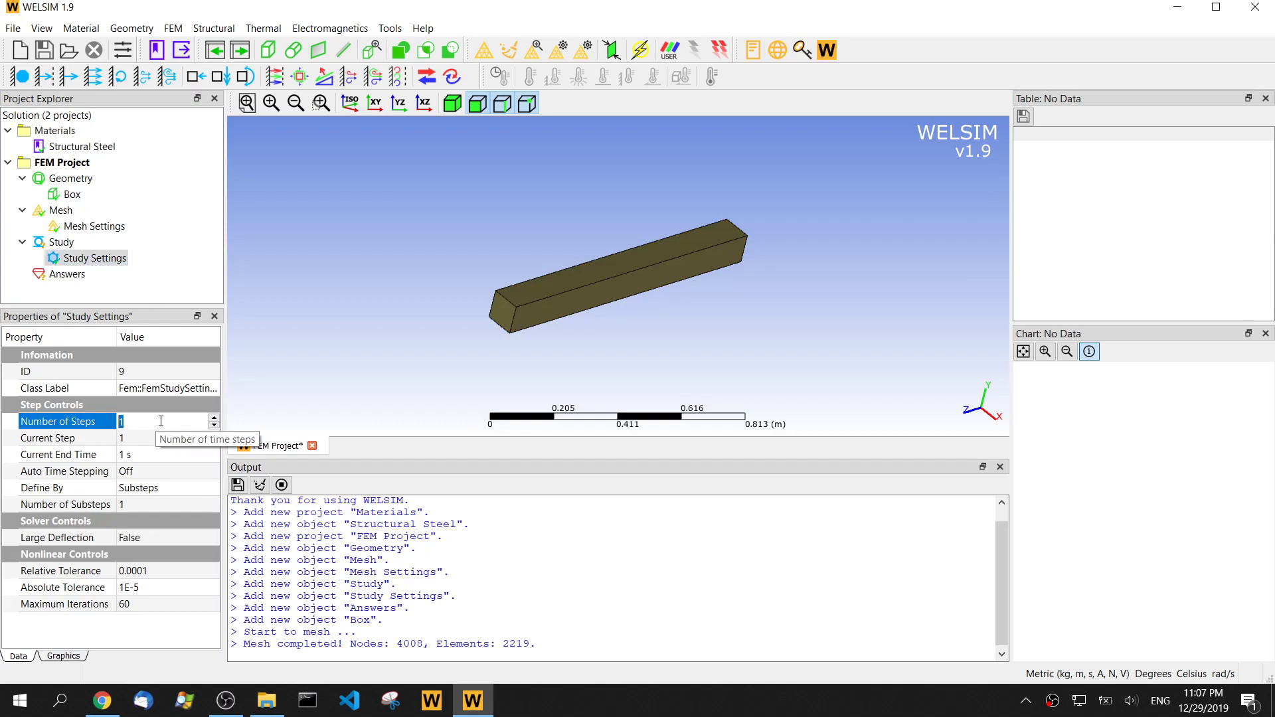
type("2")
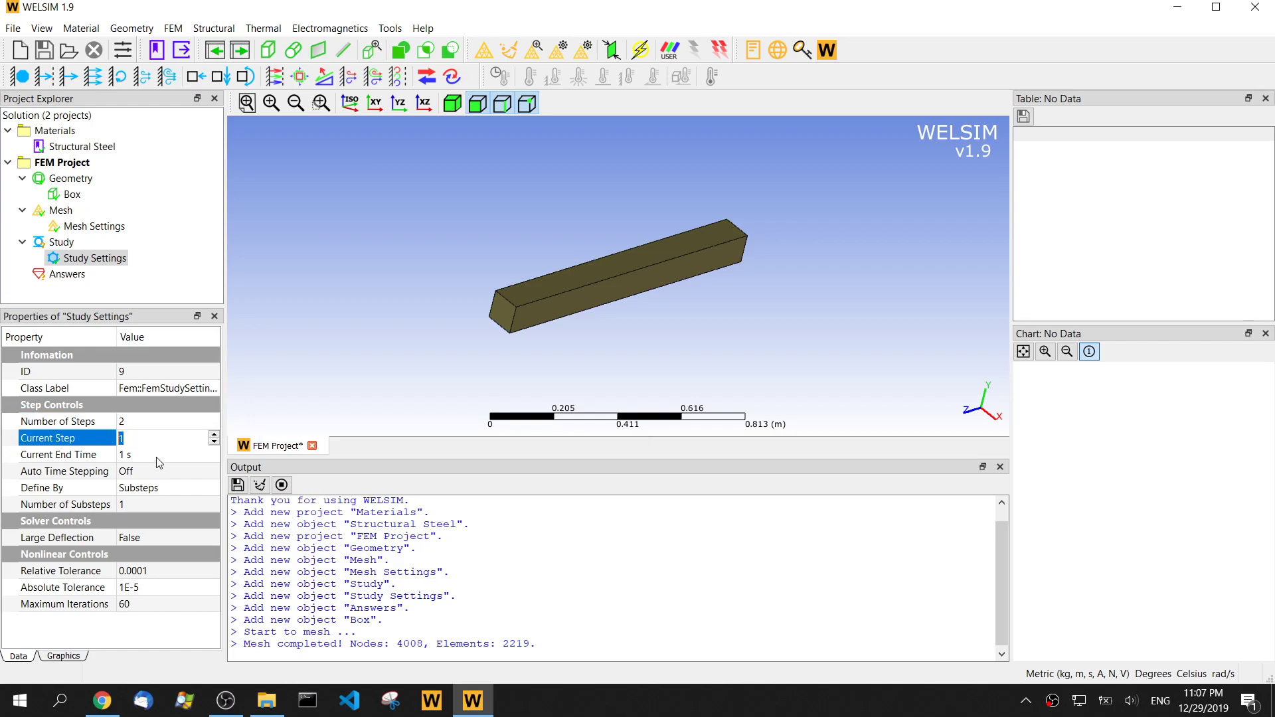
left_click(157, 455)
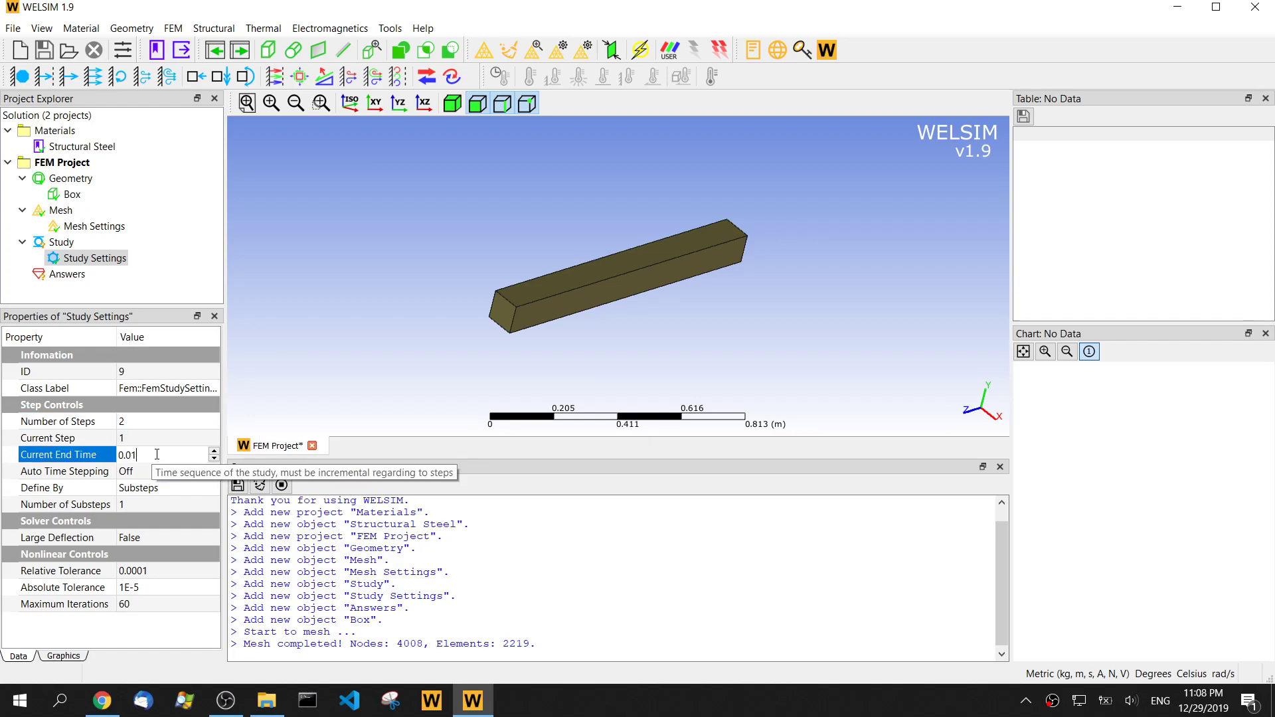
Step: Make step 2 end at 0.05 s, defined by time with a 0.001 s time step
left_click(158, 438)
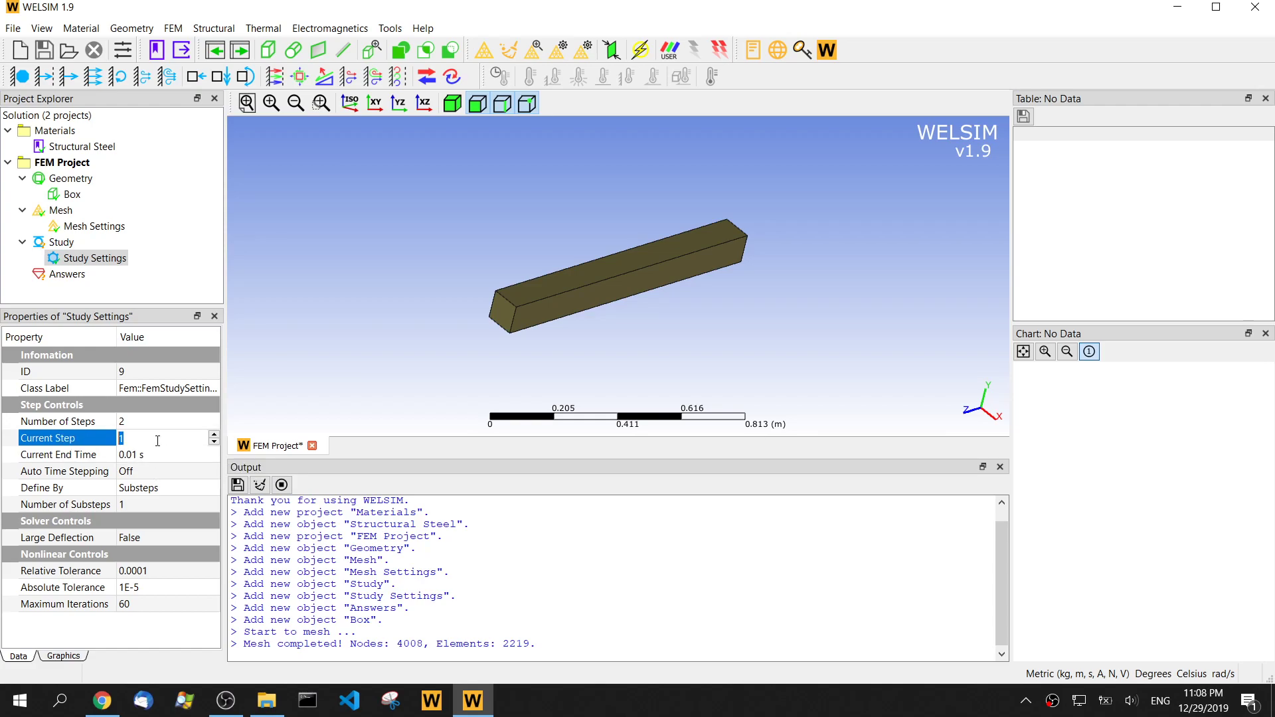
type("2")
left_click(157, 455)
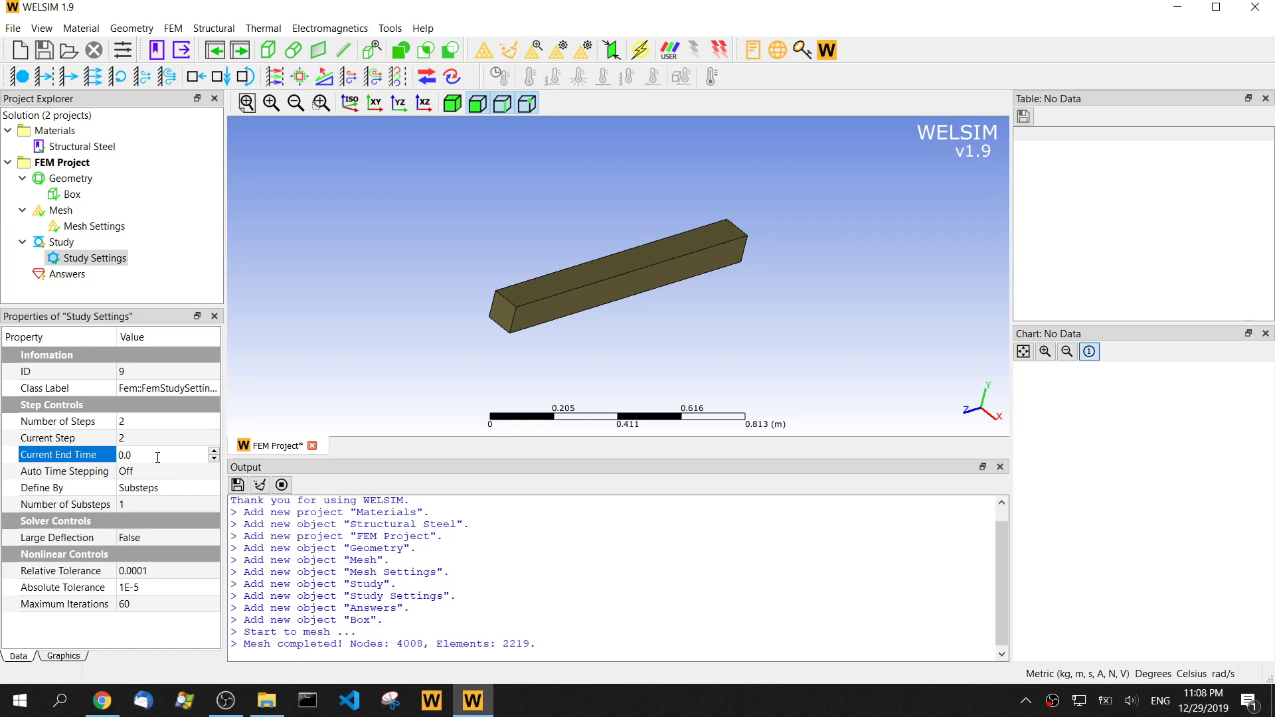
left_click(163, 493)
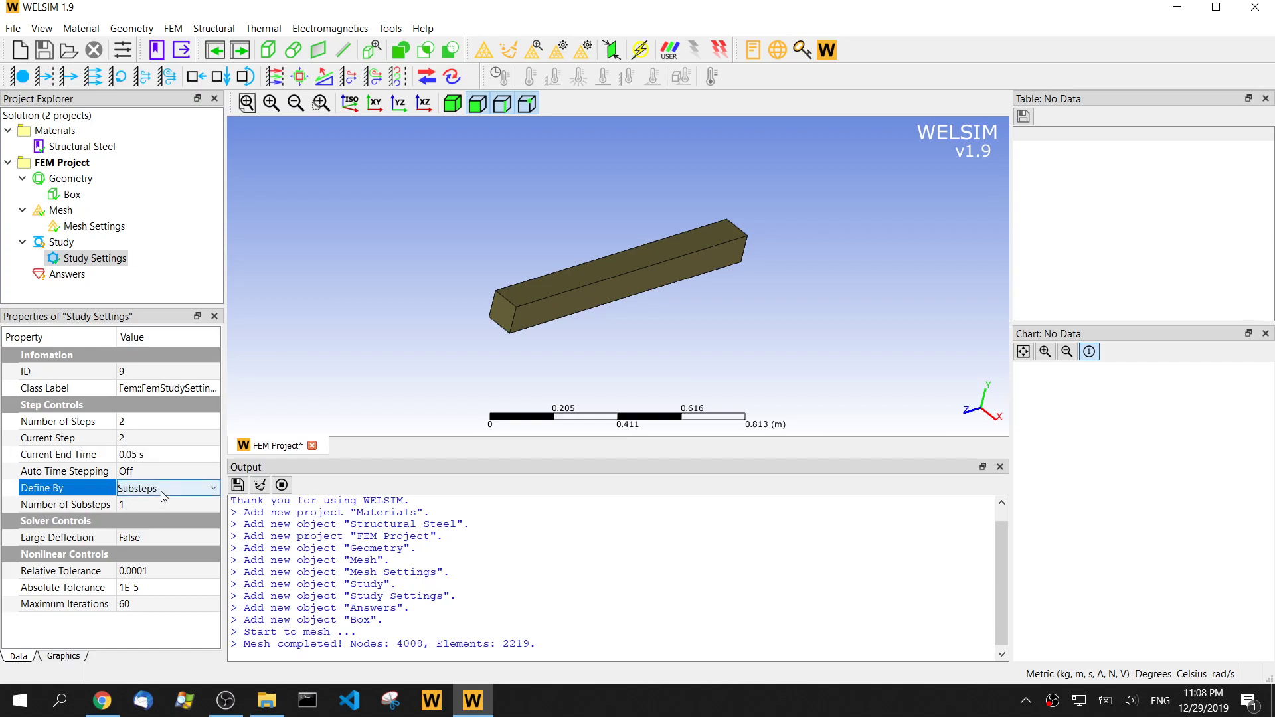
left_click(163, 496)
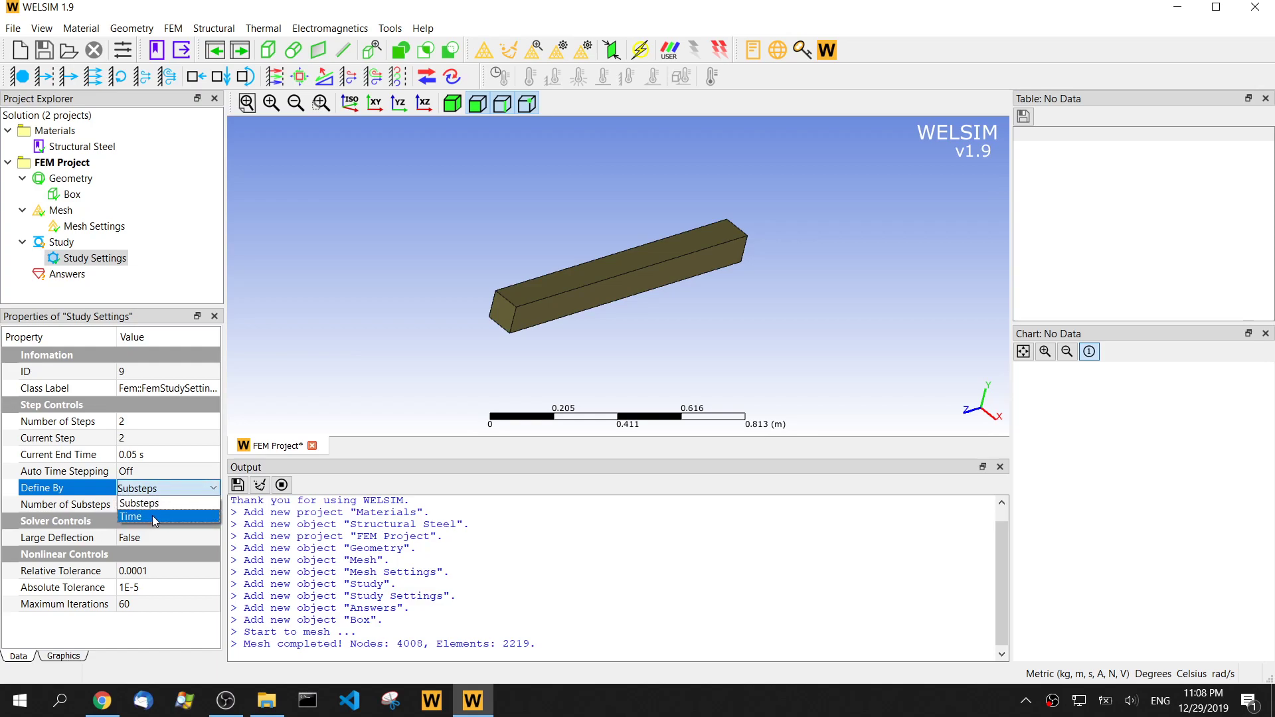
left_click(150, 512)
left_click(150, 503)
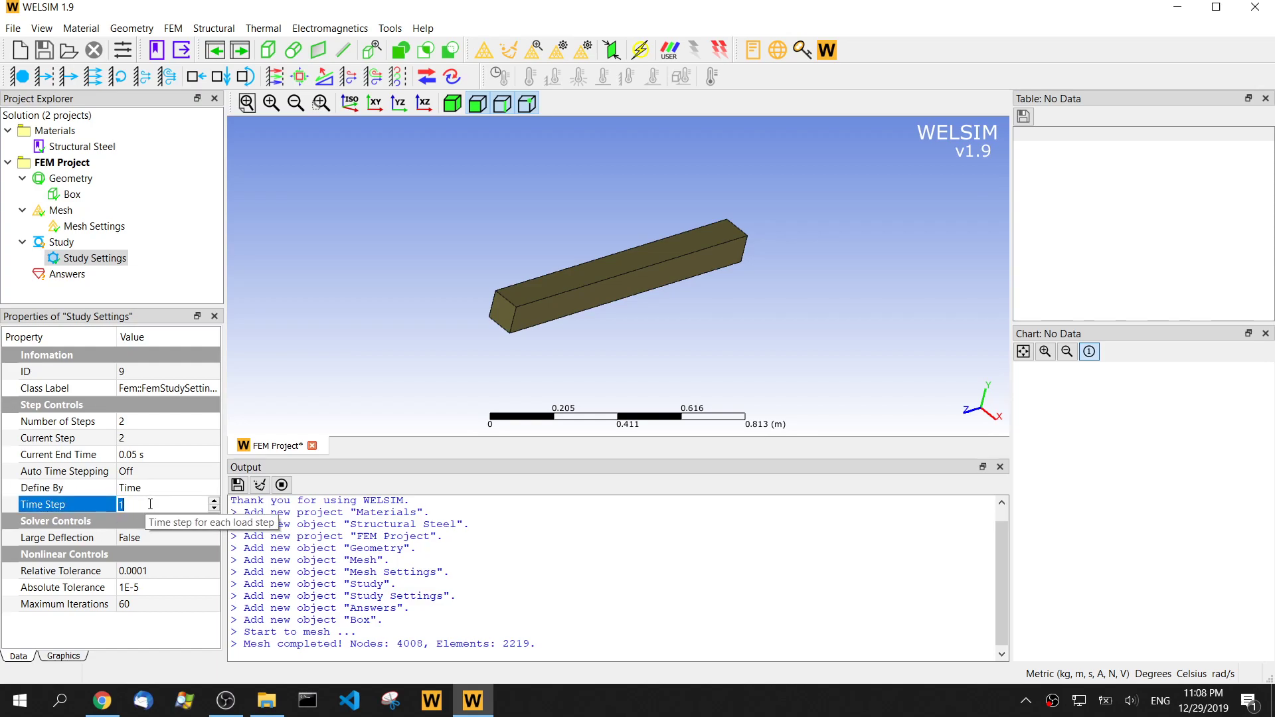
type("0.")
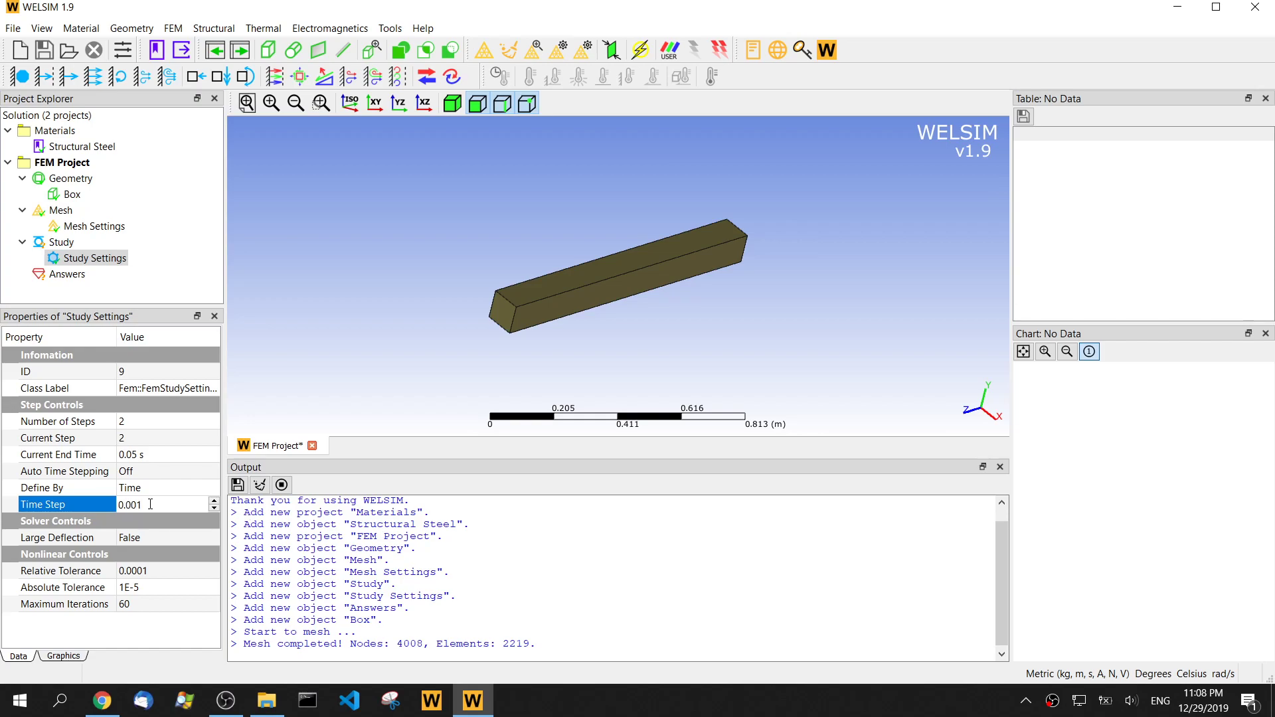
left_click(343, 362)
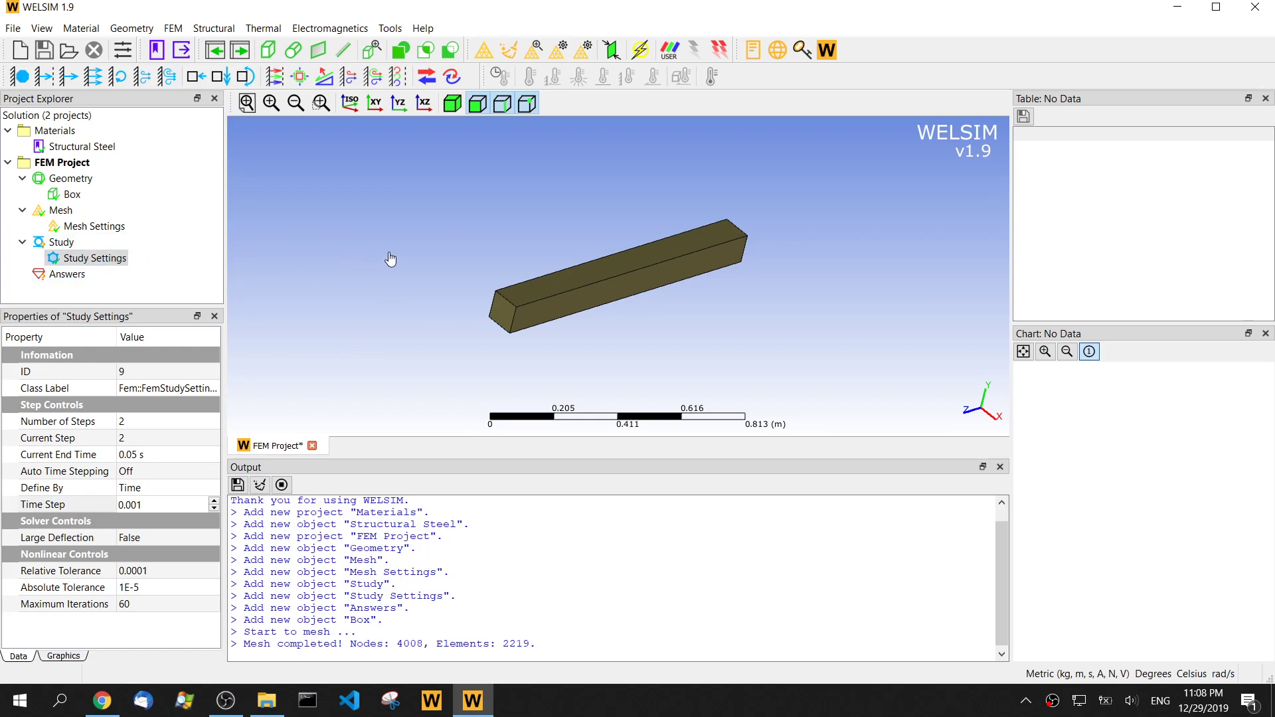
Step: Add a fixed support constraint and a force load to the study
left_click(22, 78)
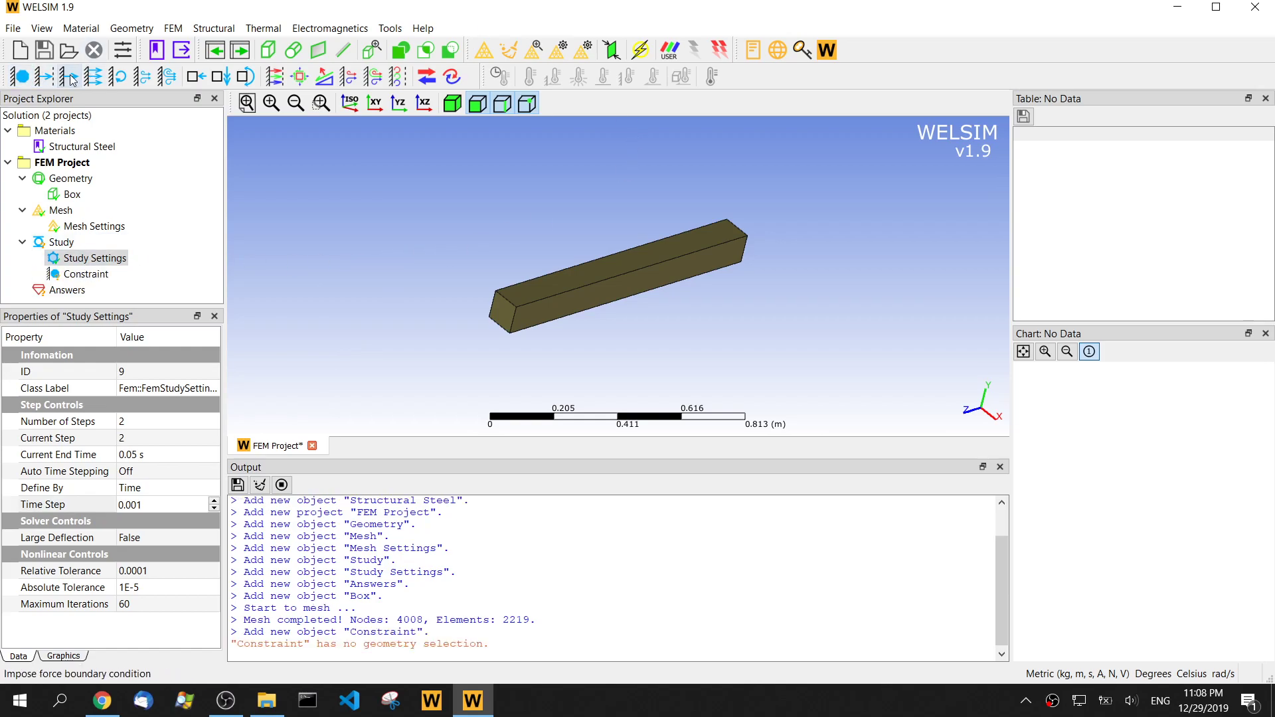
left_click(73, 77)
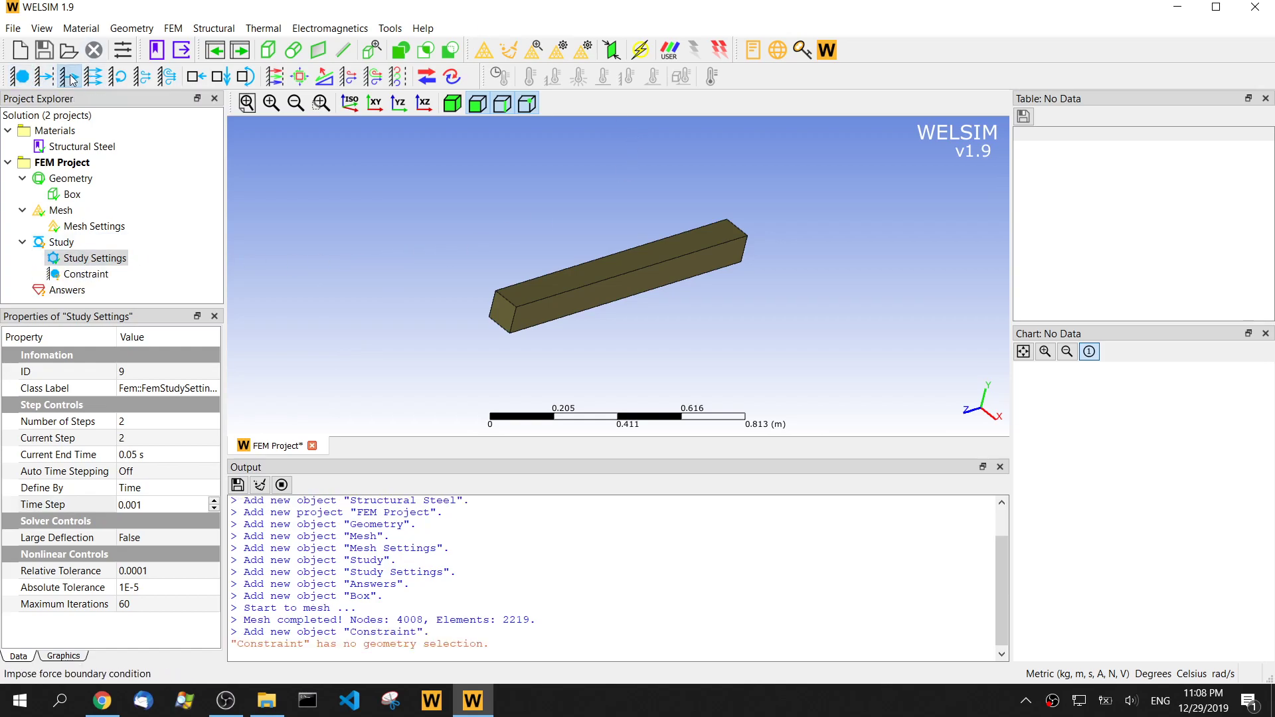
left_click(86, 275)
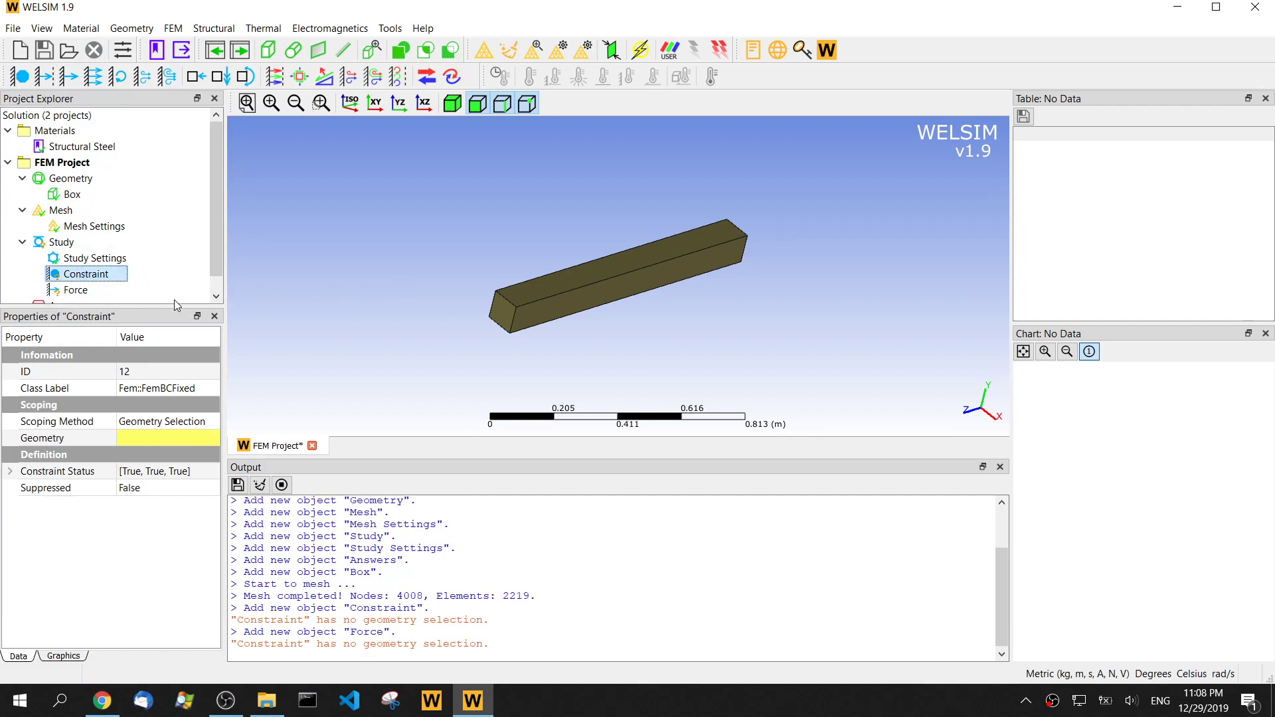
left_click_drag(163, 306, 163, 355)
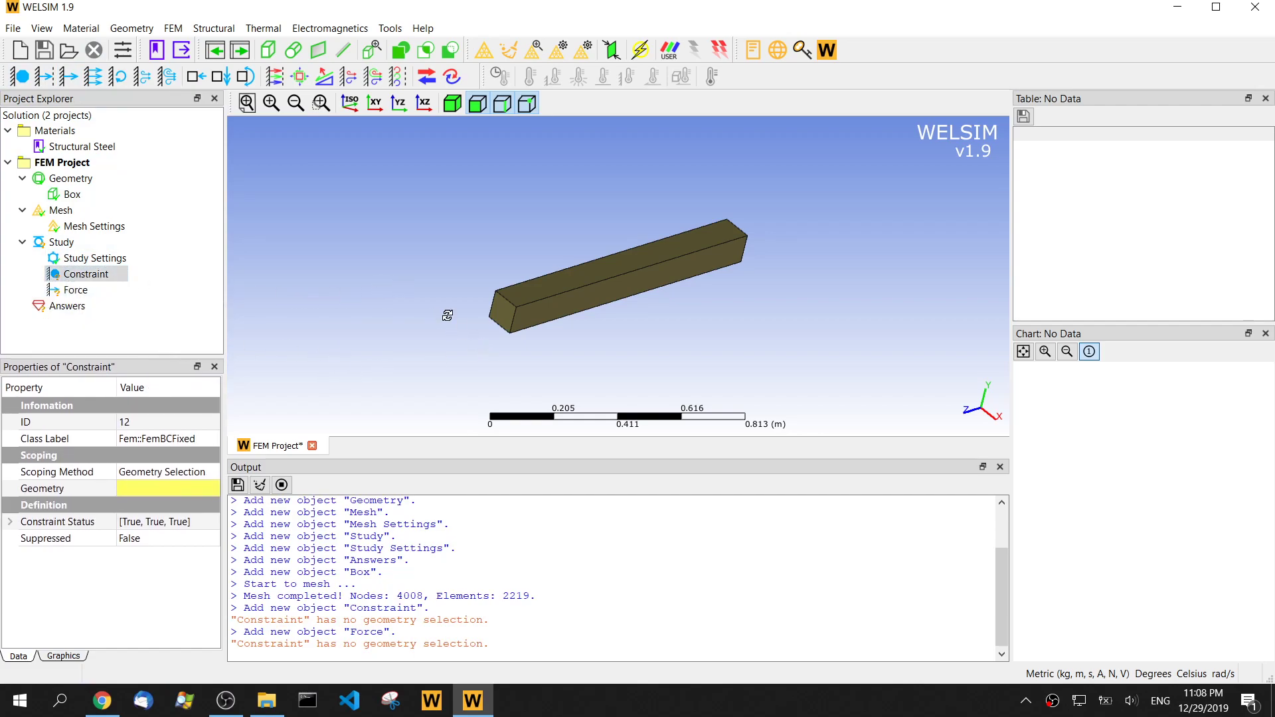
left_click_drag(442, 236, 818, 335)
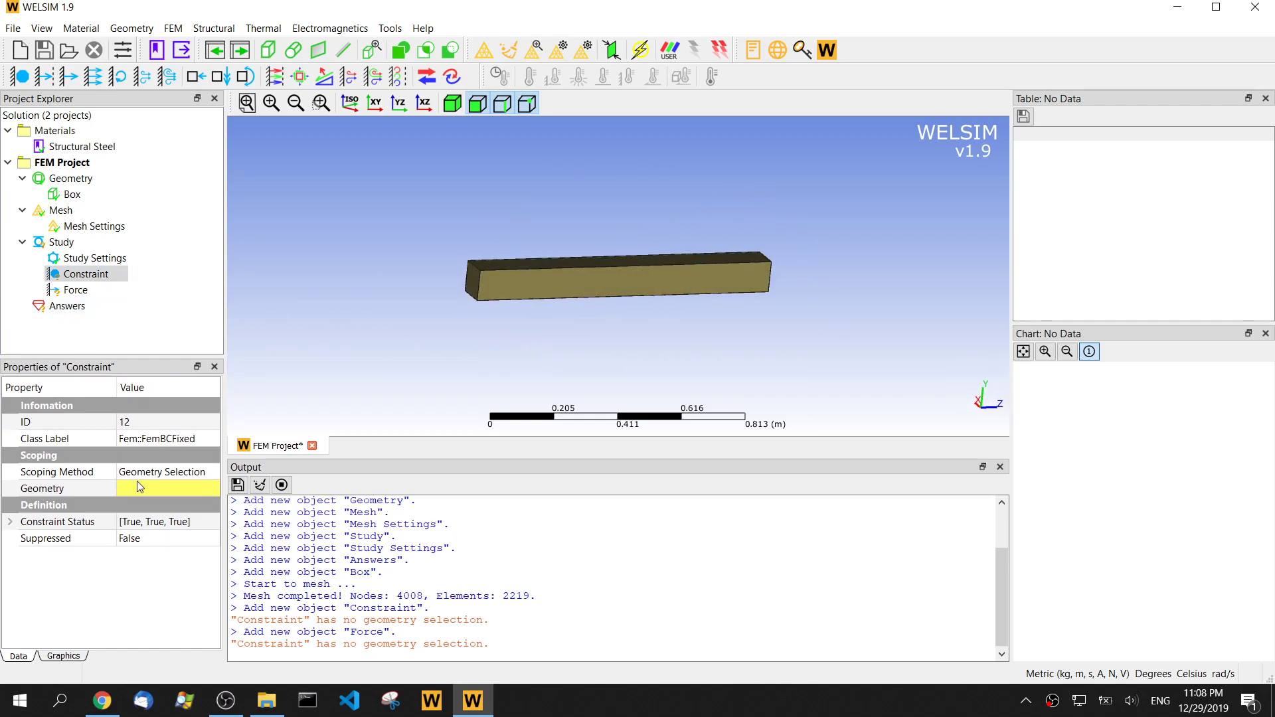
Step: Assign the beam's near end face to the fixed support
left_click(493, 297)
left_click(473, 285)
left_click(199, 489)
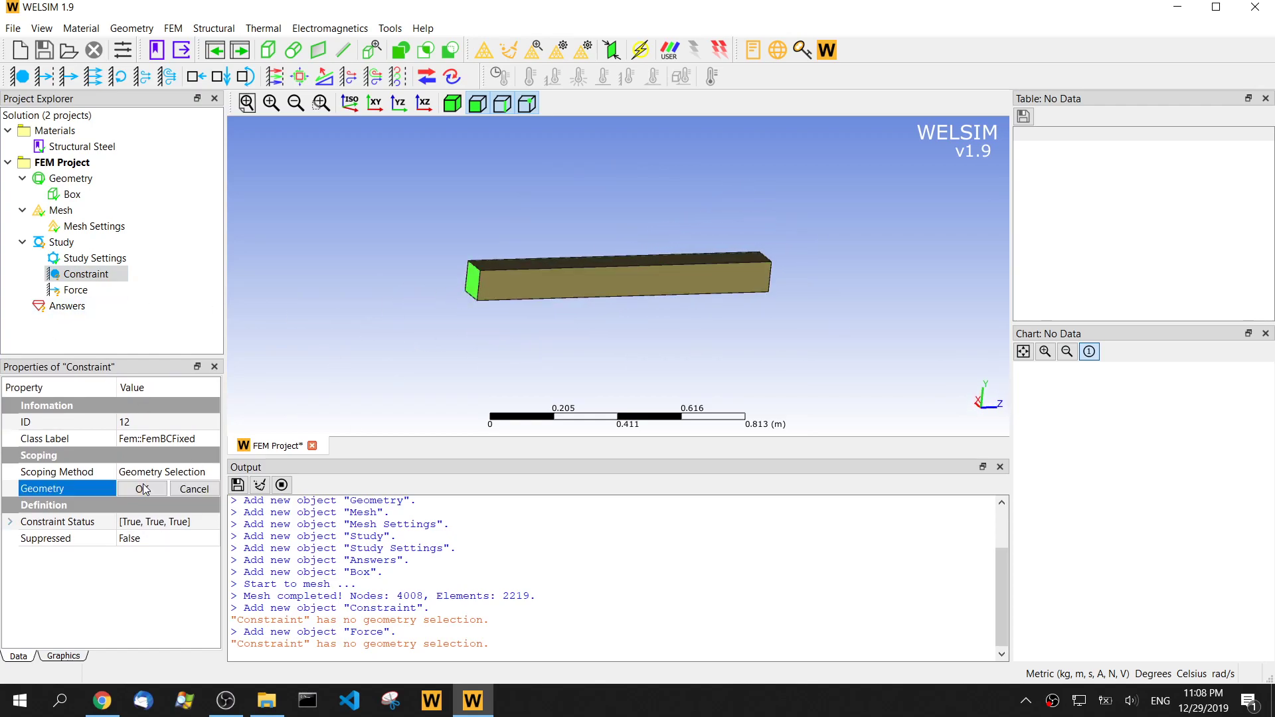
left_click(200, 489)
left_click_drag(631, 316, 690, 272)
left_click(76, 290)
Step: Apply the force to the beam's far end face with X 0, Y 3000 N, Z 0
left_click(743, 306)
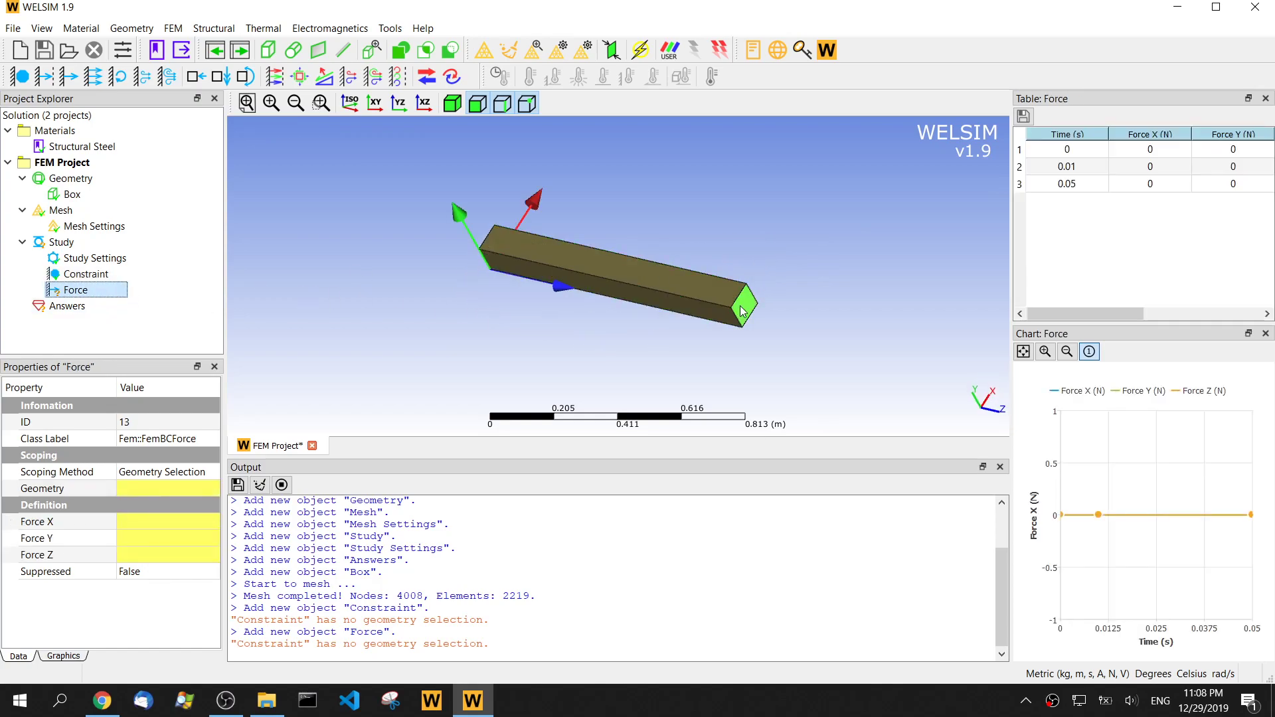
left_click(126, 495)
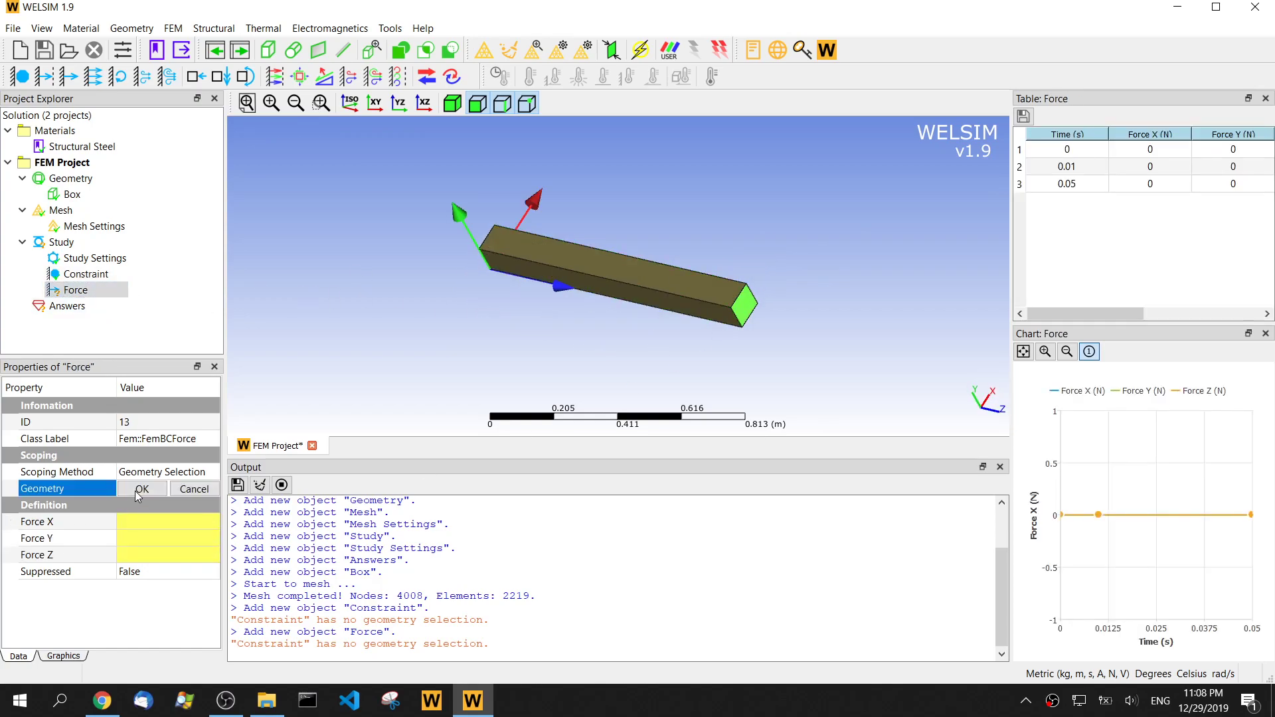
left_click(161, 524)
type("0")
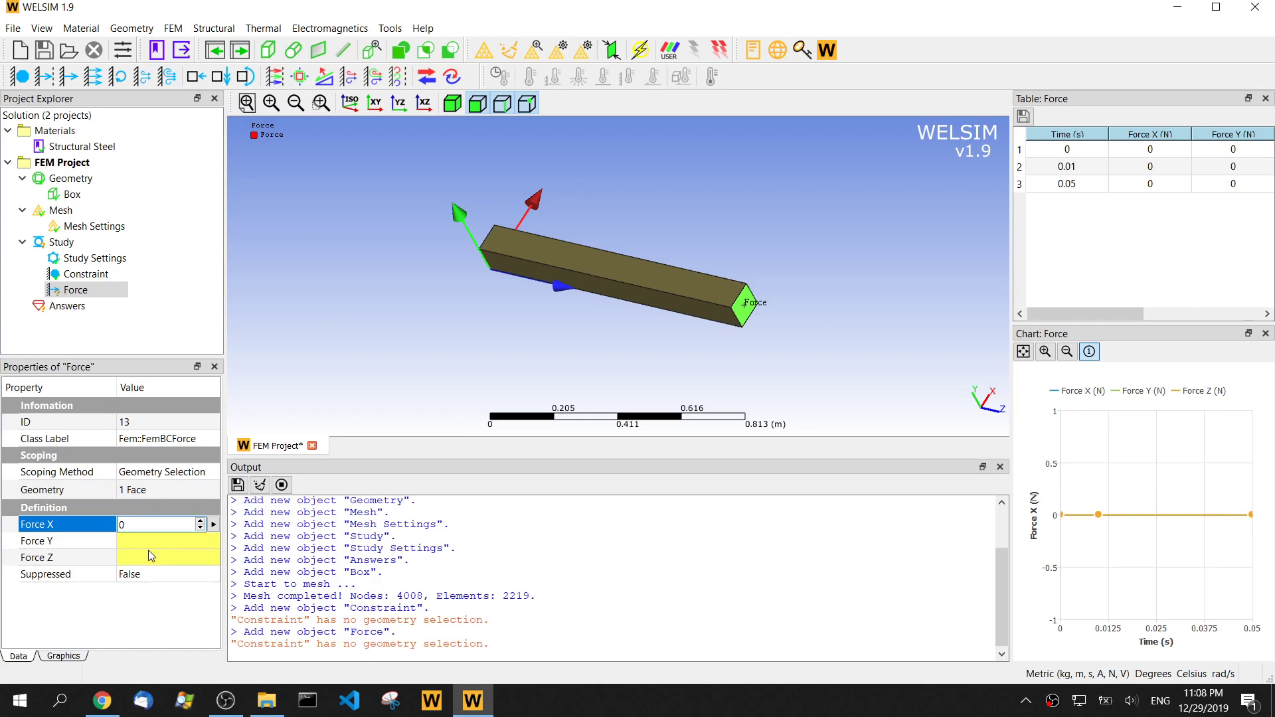
left_click(143, 556)
type("0")
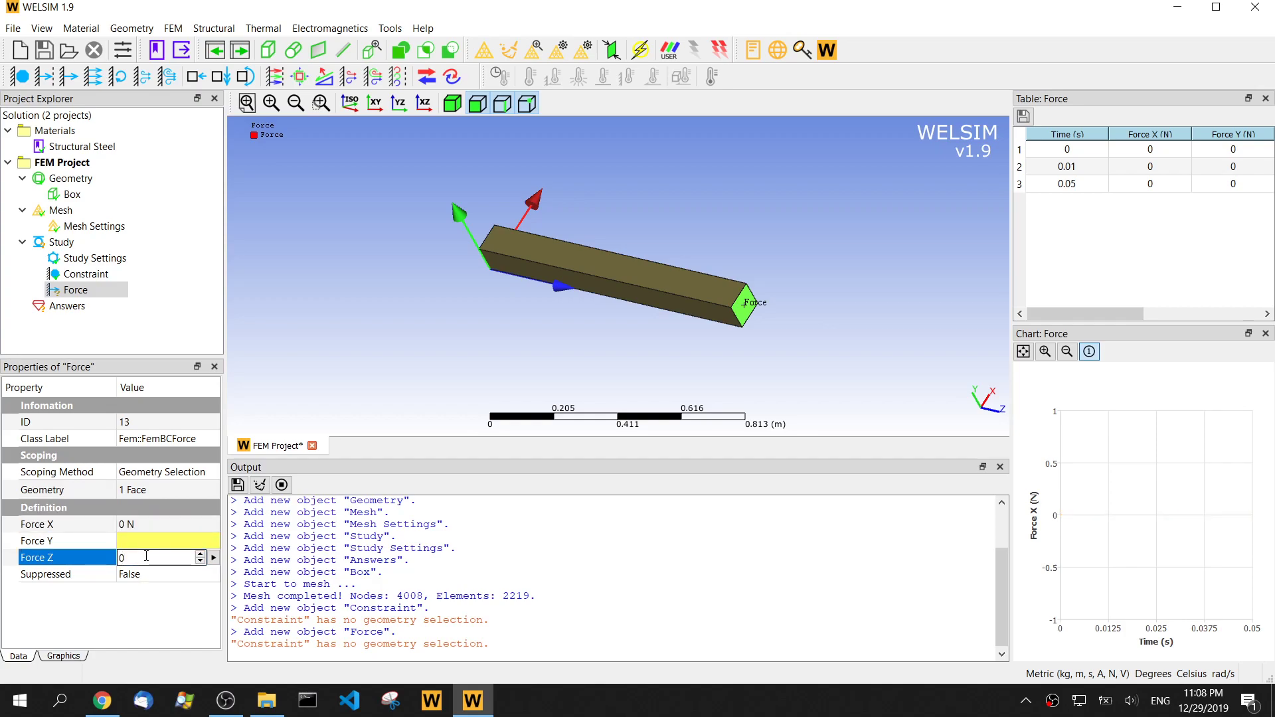
left_click(168, 542)
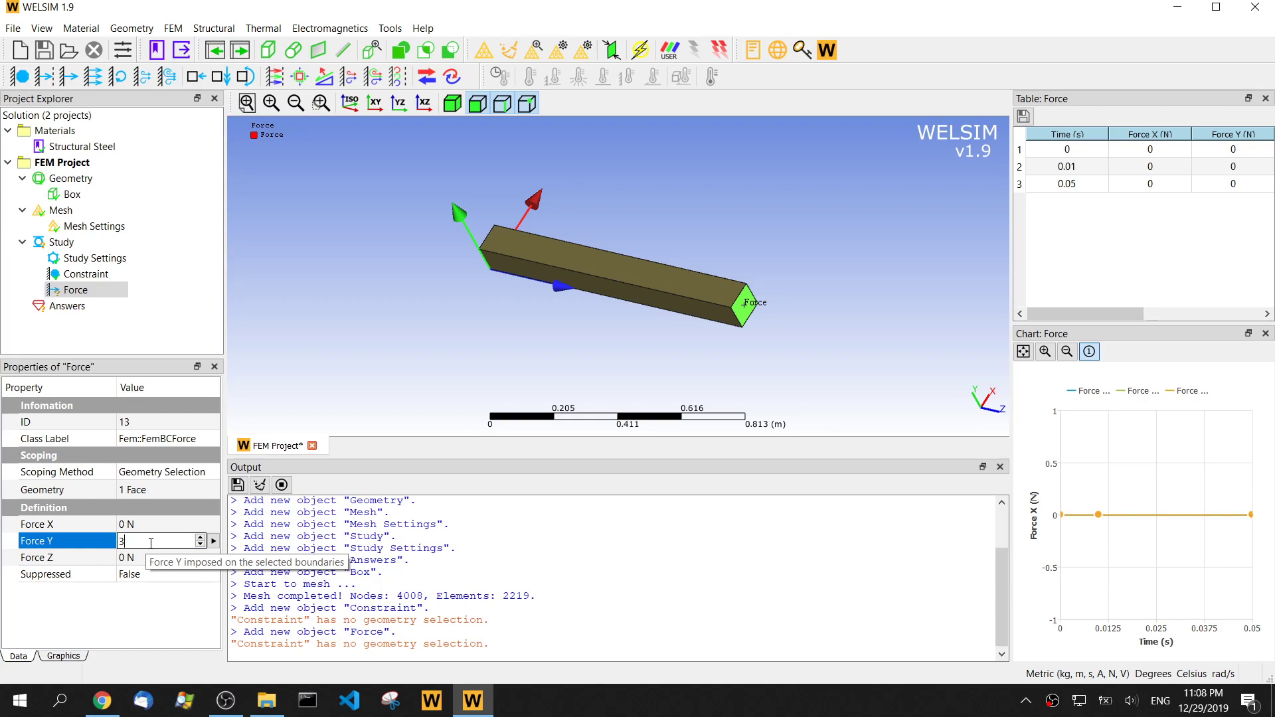
type("000")
key("Return")
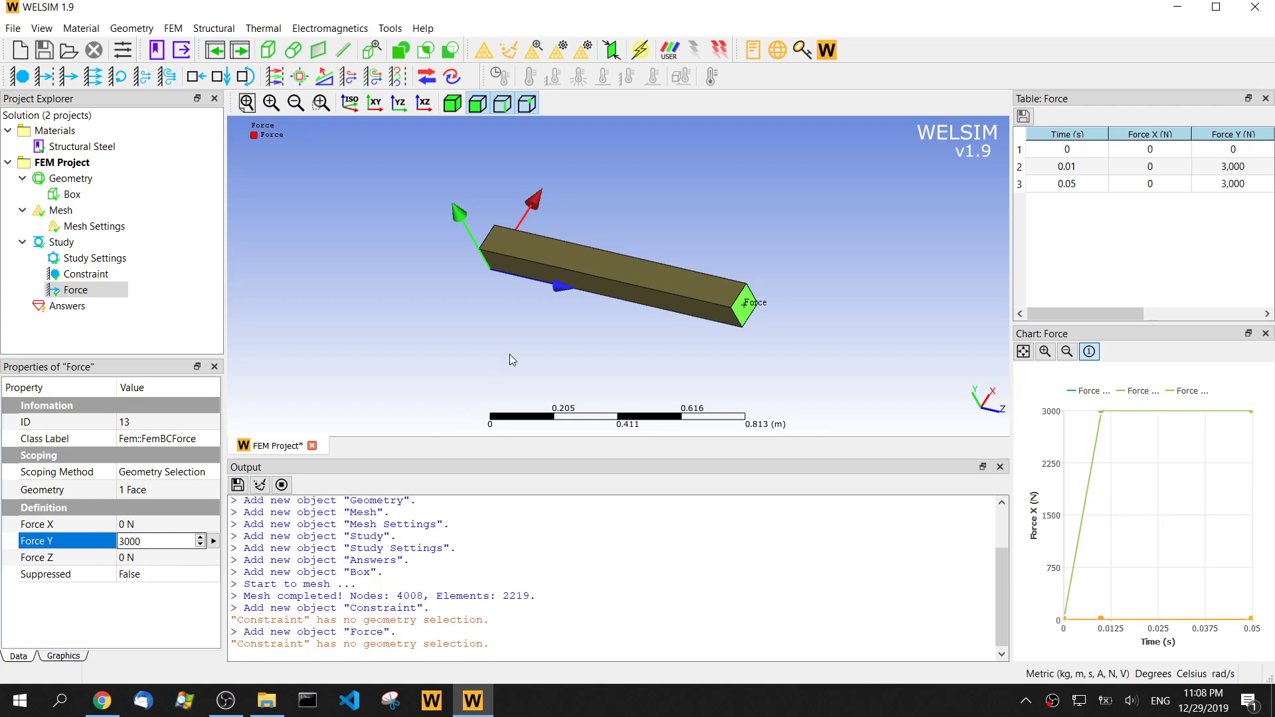
left_click_drag(757, 341, 636, 345)
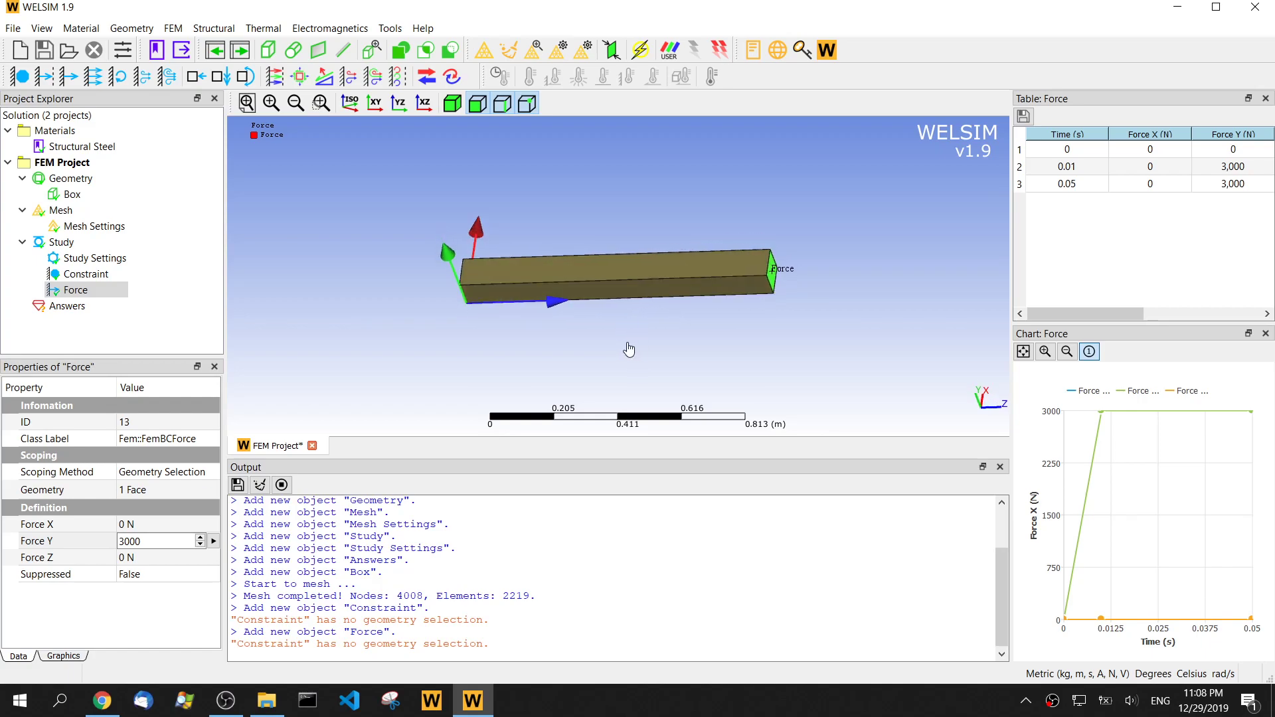
left_click_drag(388, 335, 480, 249)
Step: Run the solver and highlight the 22.35 s total solve time in the output
left_click(640, 50)
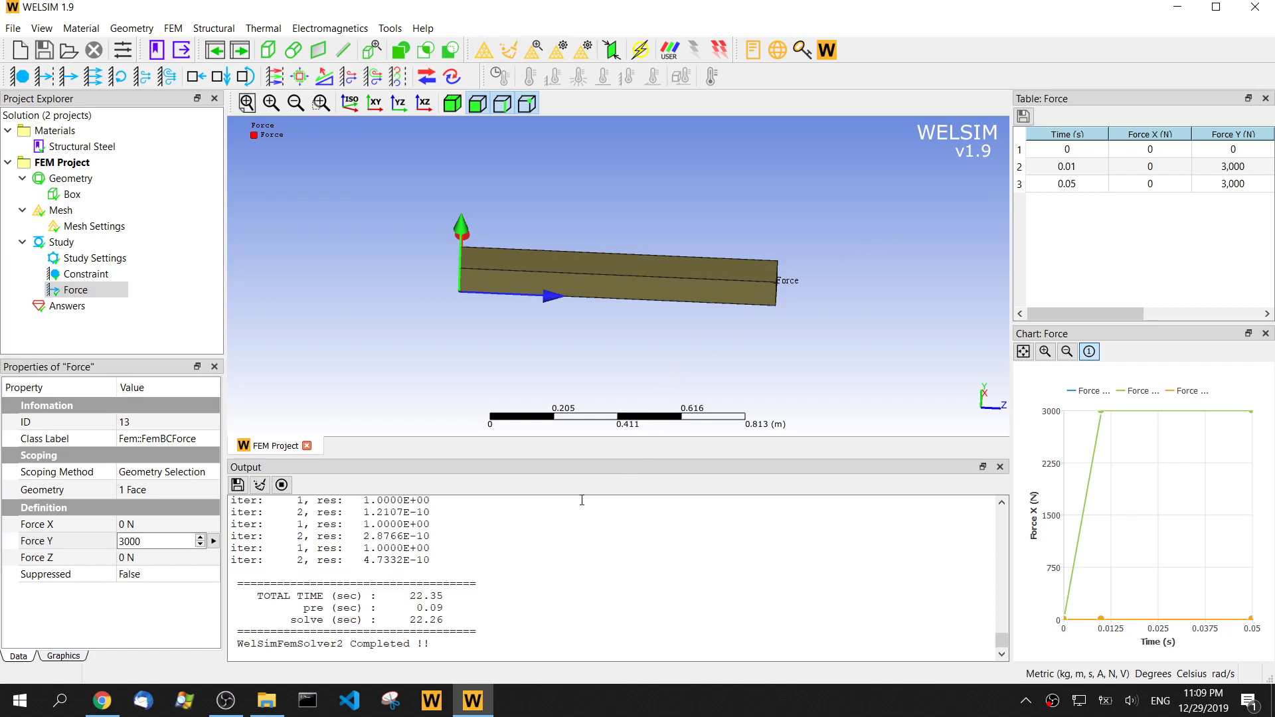
double_click(411, 600)
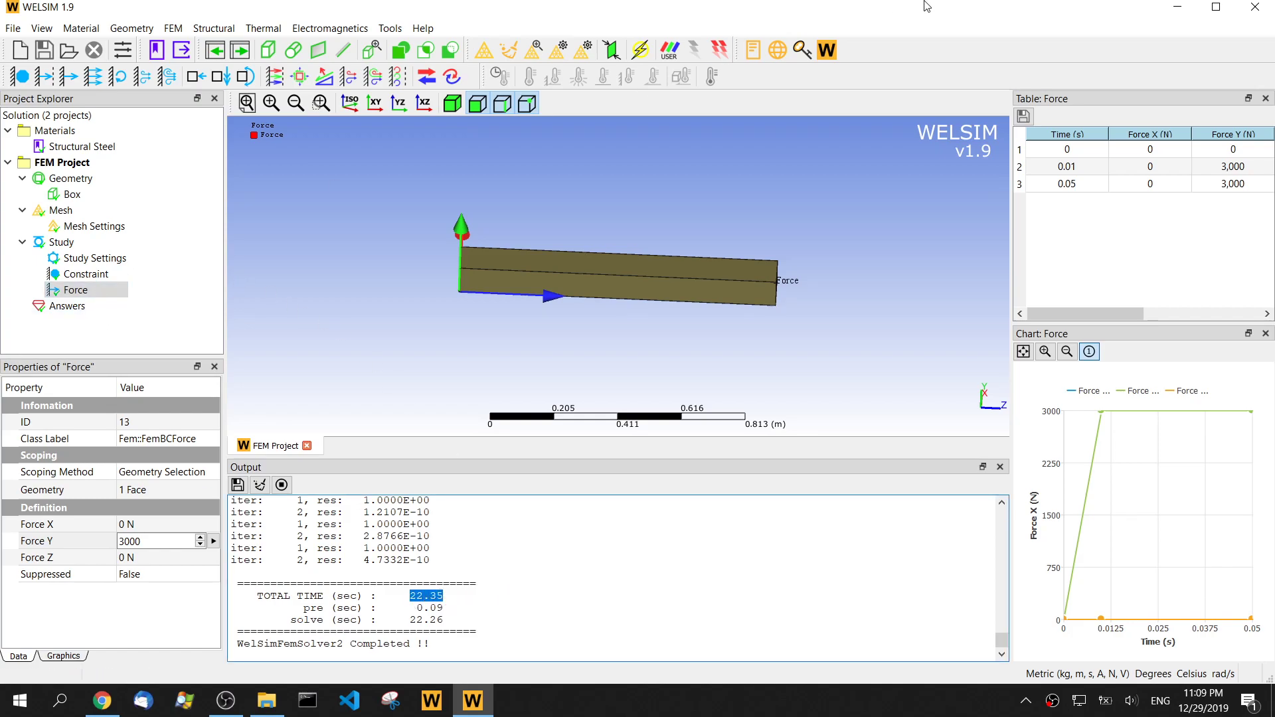
Step: Add Deformation and Stress results and display the stress on the beam
left_click(275, 76)
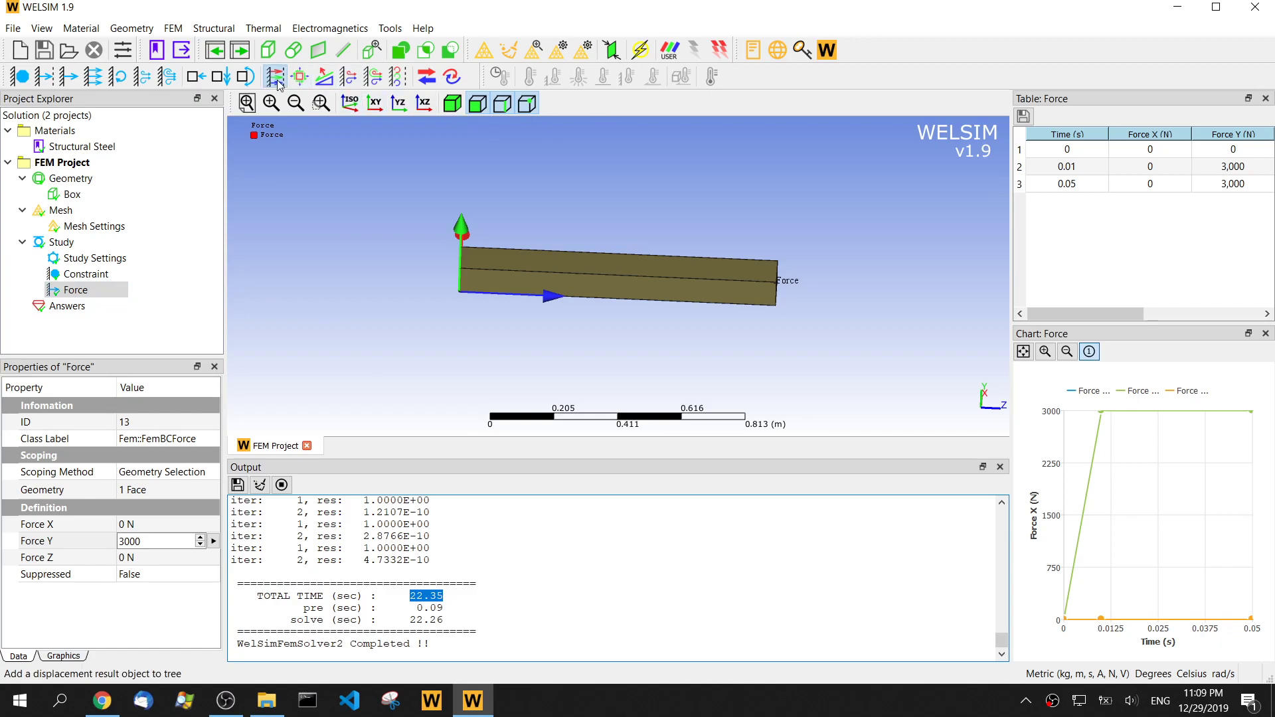
left_click(299, 77)
left_click(108, 341)
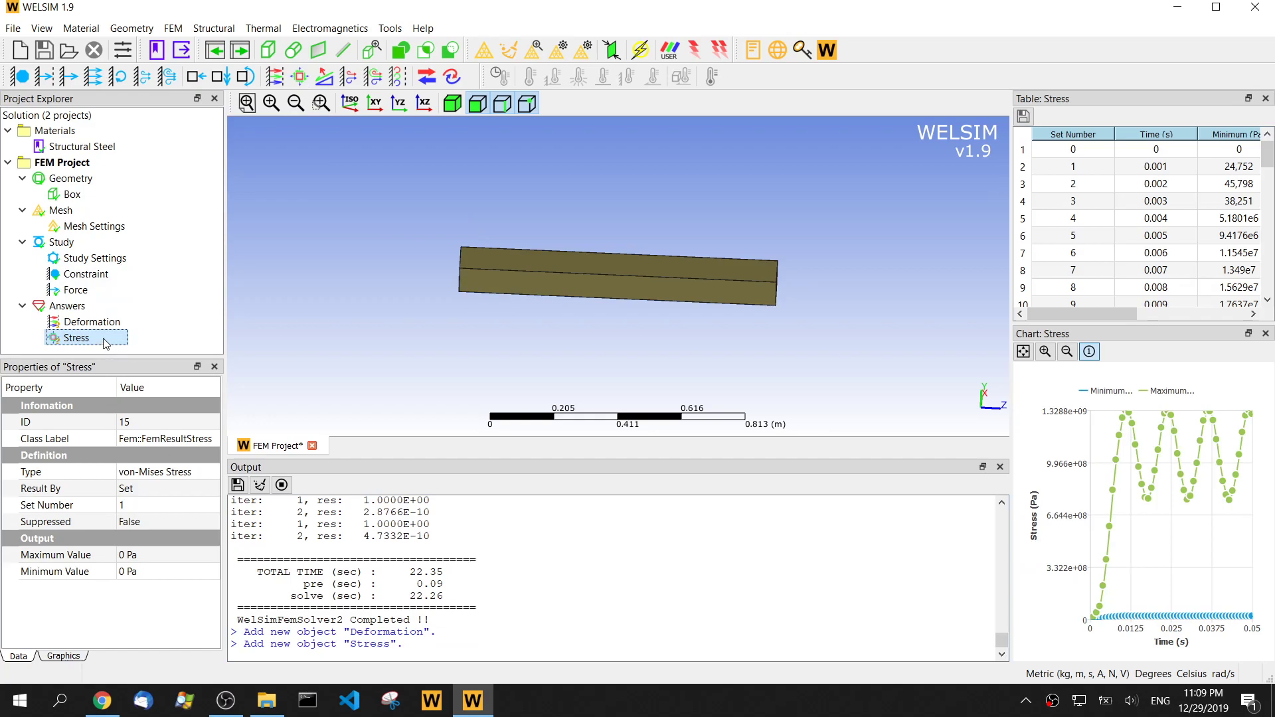
left_click_drag(607, 317, 569, 329)
Step: Switch the stress result to set 50, peaking near 1.305e9 Pa
left_click(188, 510)
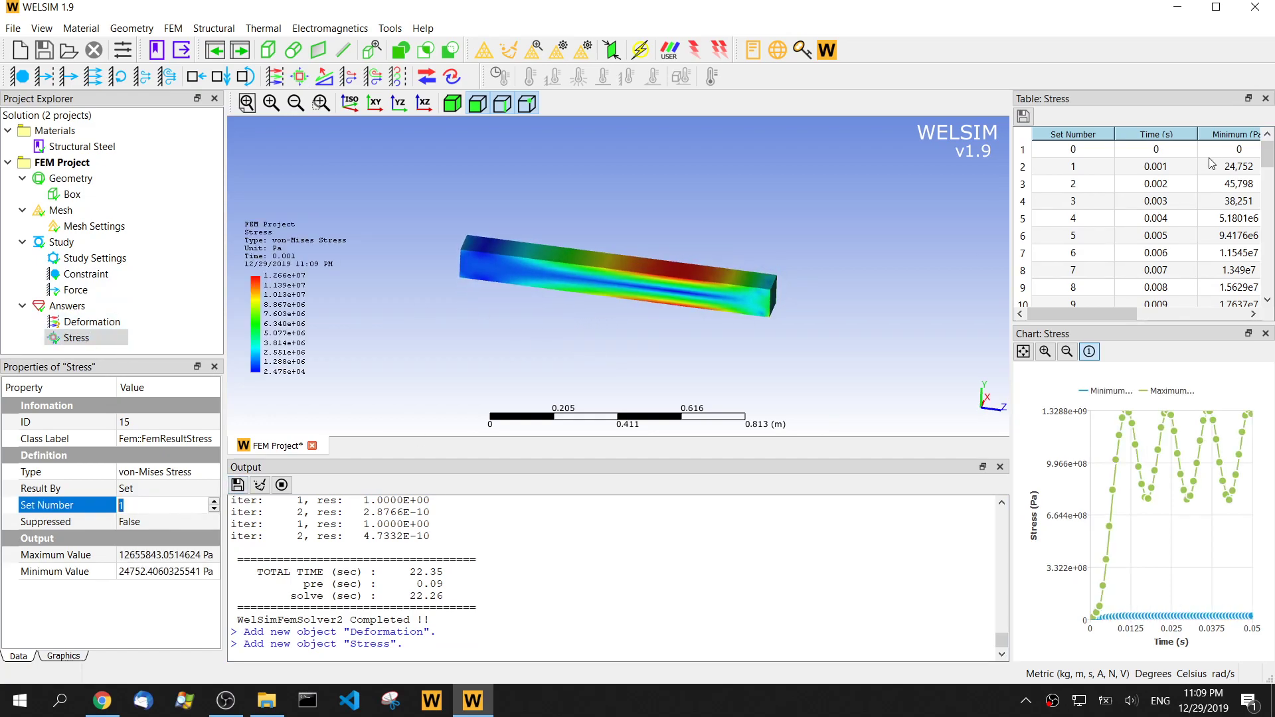
left_click_drag(1266, 152, 1266, 283)
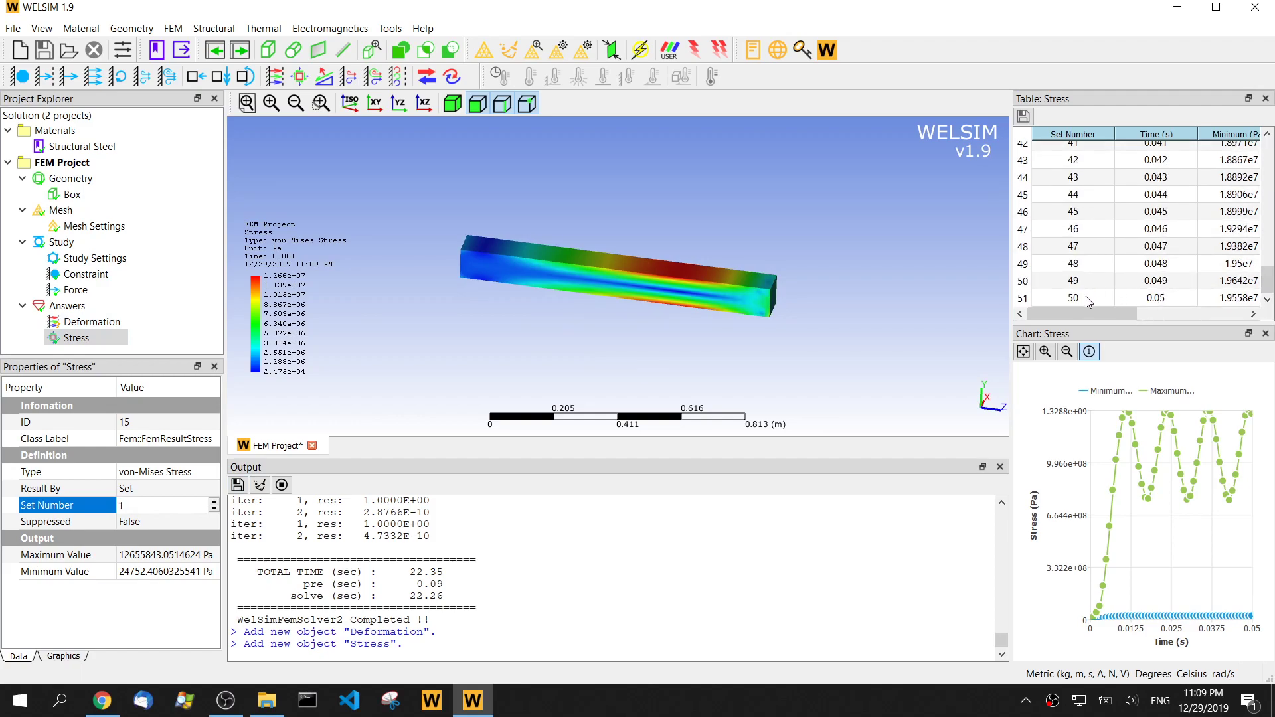
double_click(146, 504)
type("50")
left_click(106, 338)
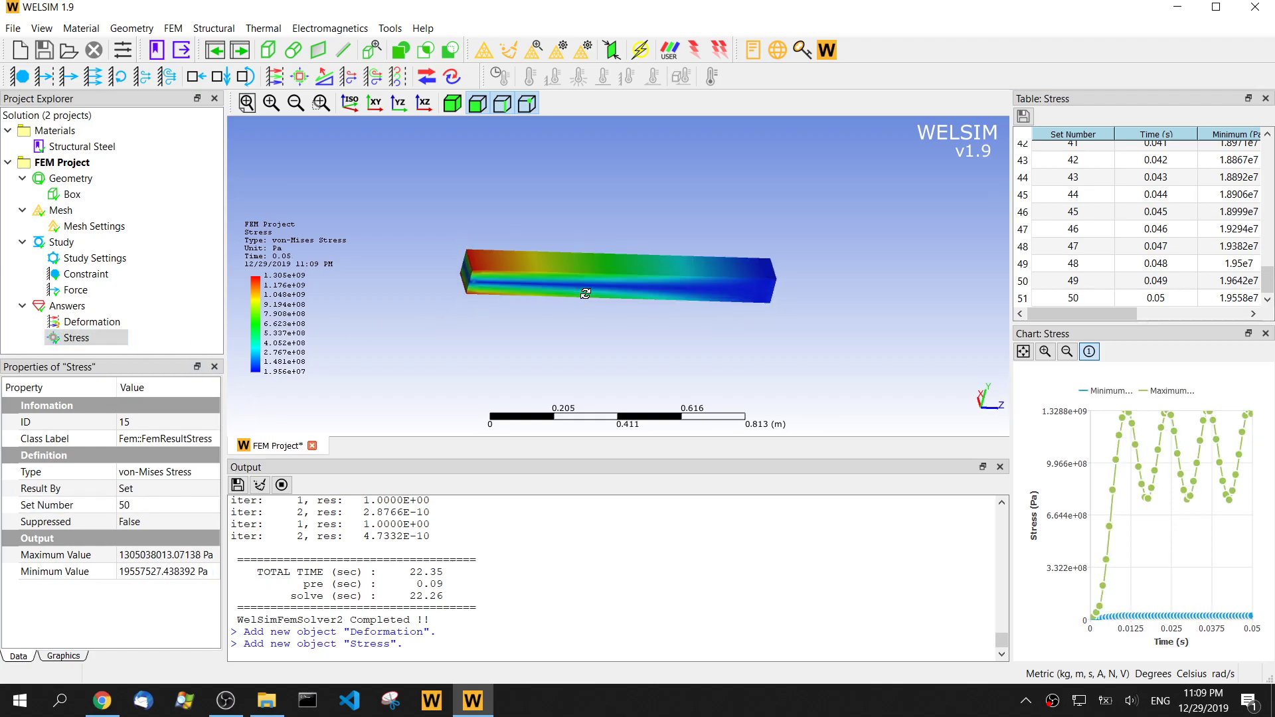
left_click(92, 321)
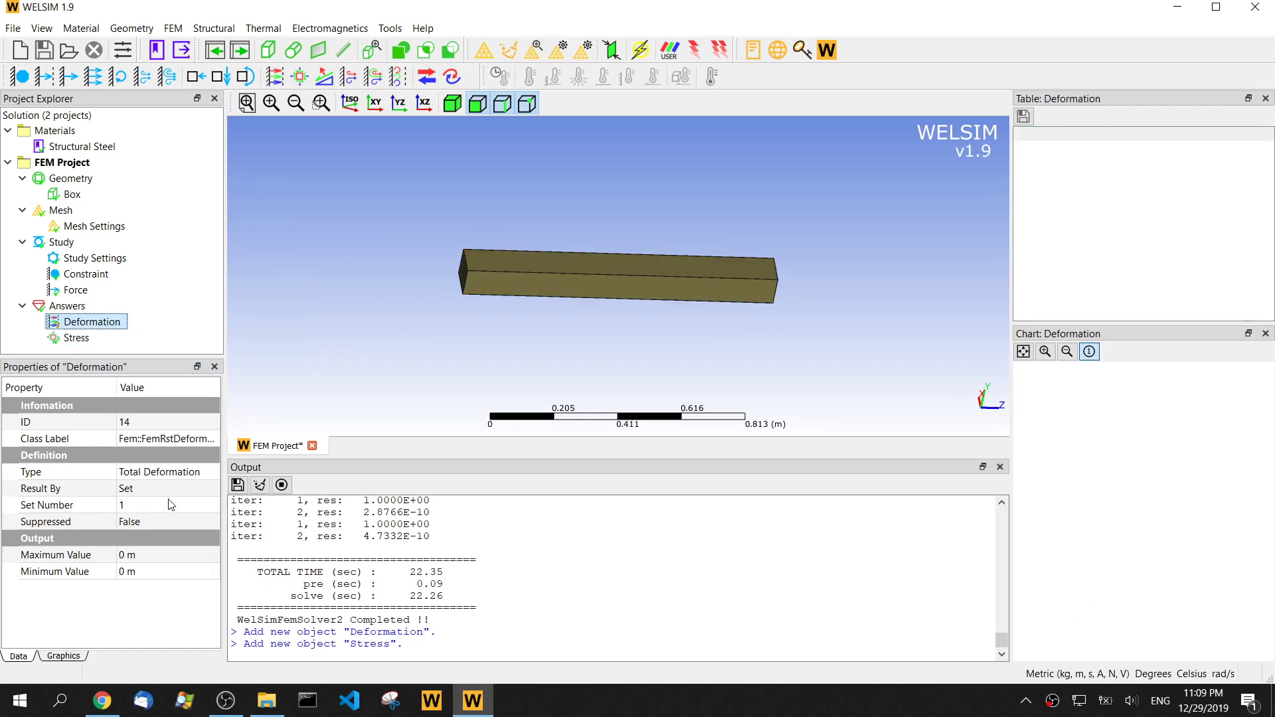
Step: Change the deformation result to Deformation Y at set 50, peaking about 0.0416 m
left_click(196, 472)
left_click(196, 472)
left_click(191, 501)
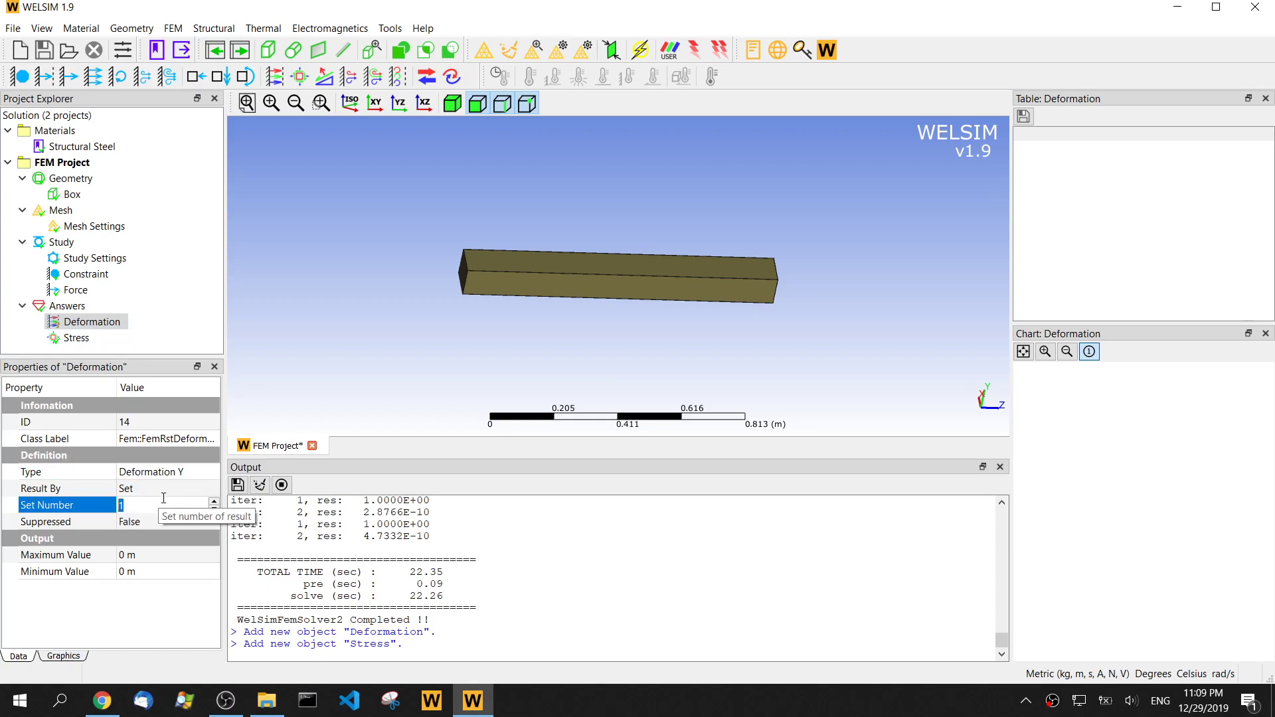
type("50")
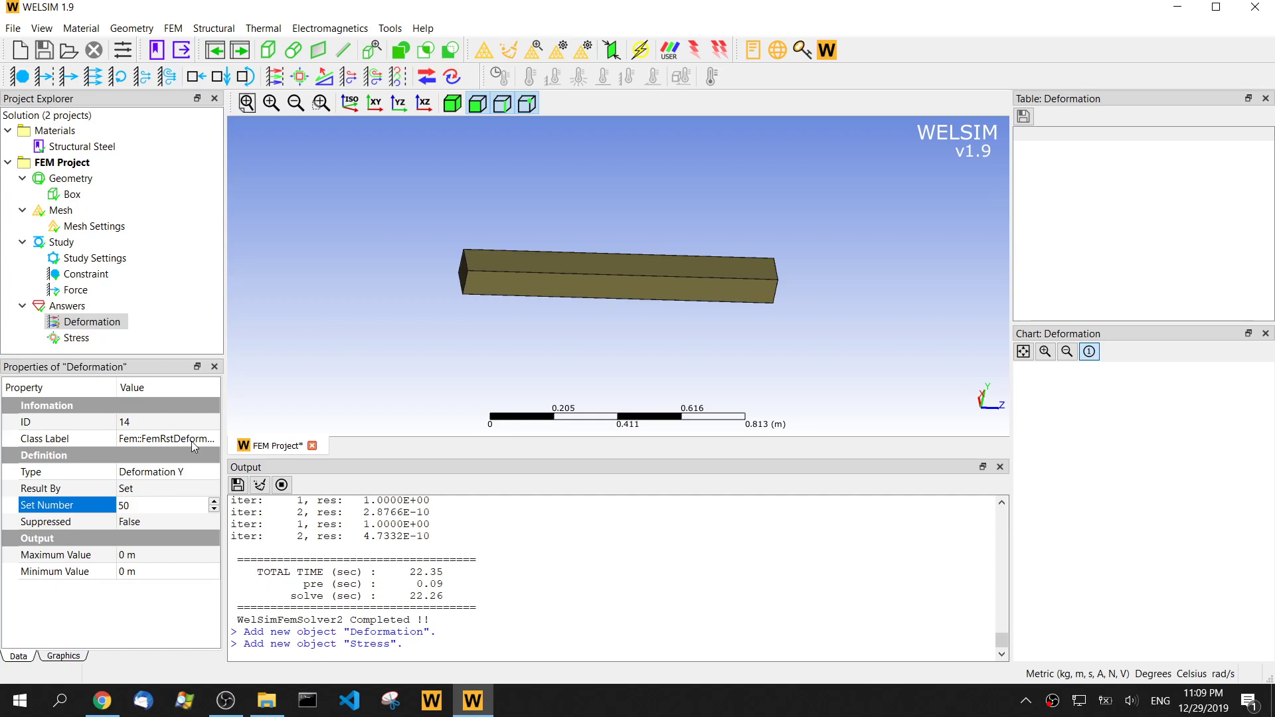
left_click(104, 323)
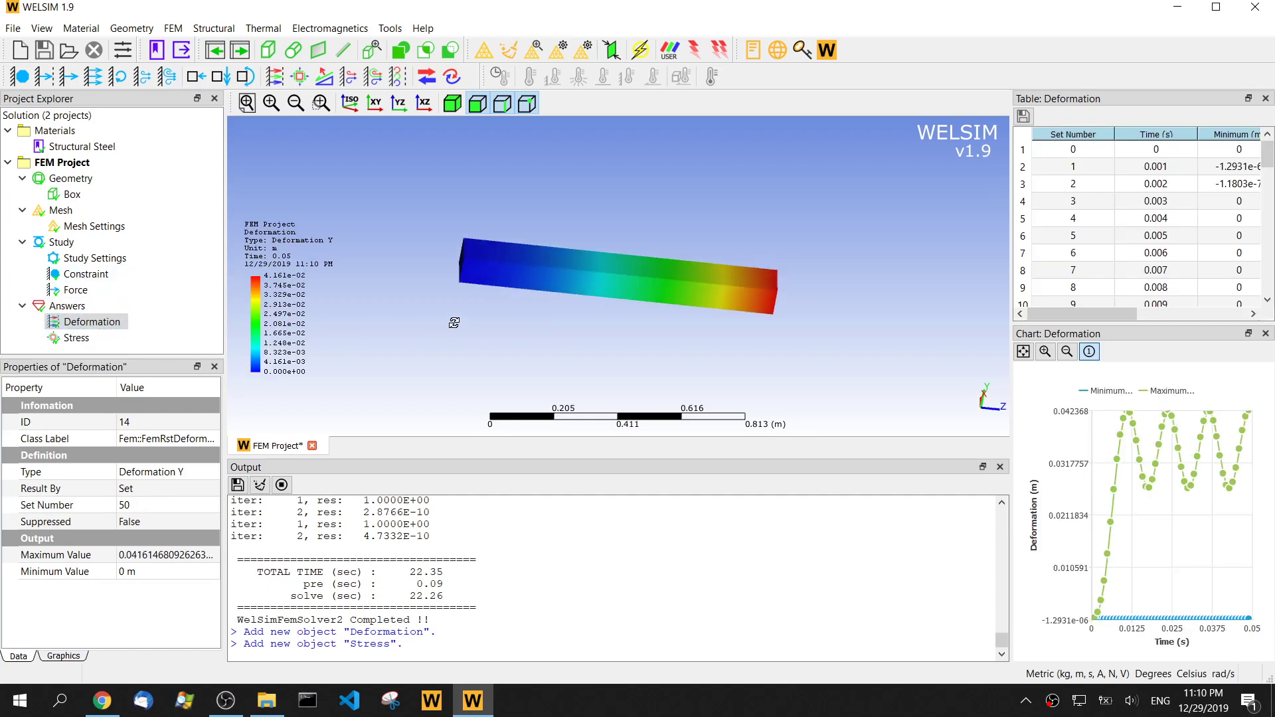
left_click_drag(396, 336, 460, 311)
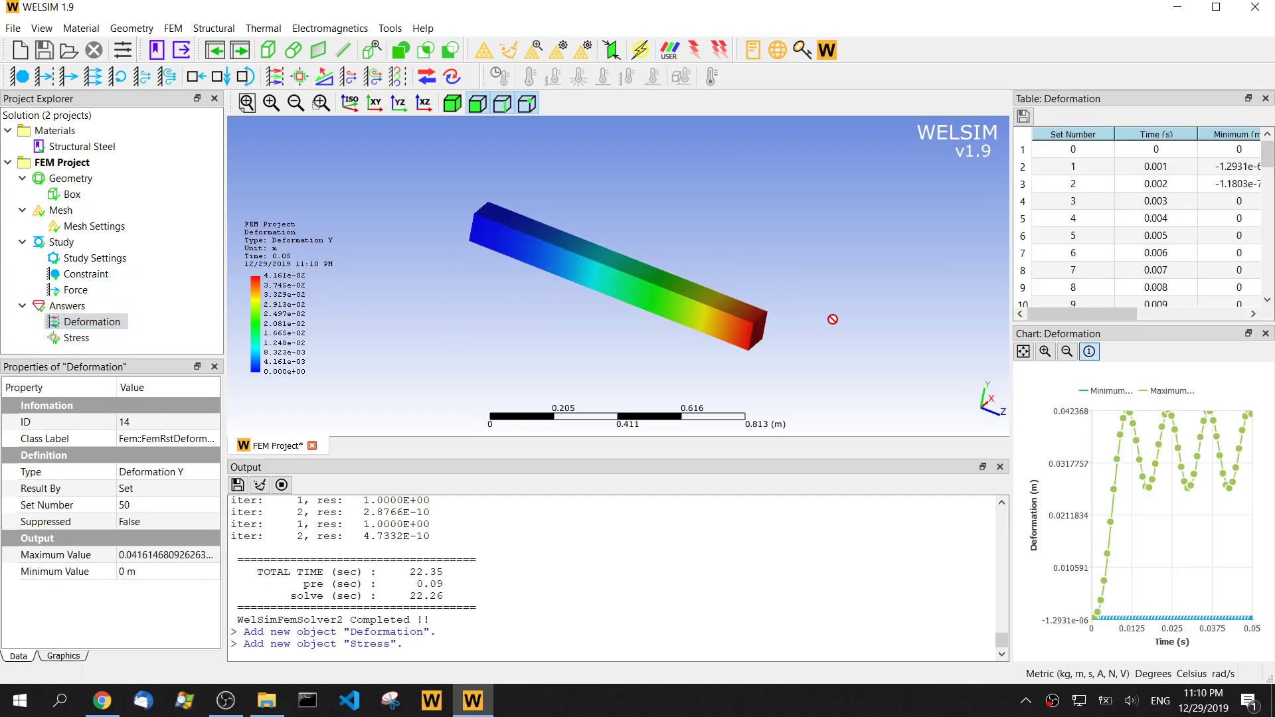
left_click_drag(1012, 363, 860, 358)
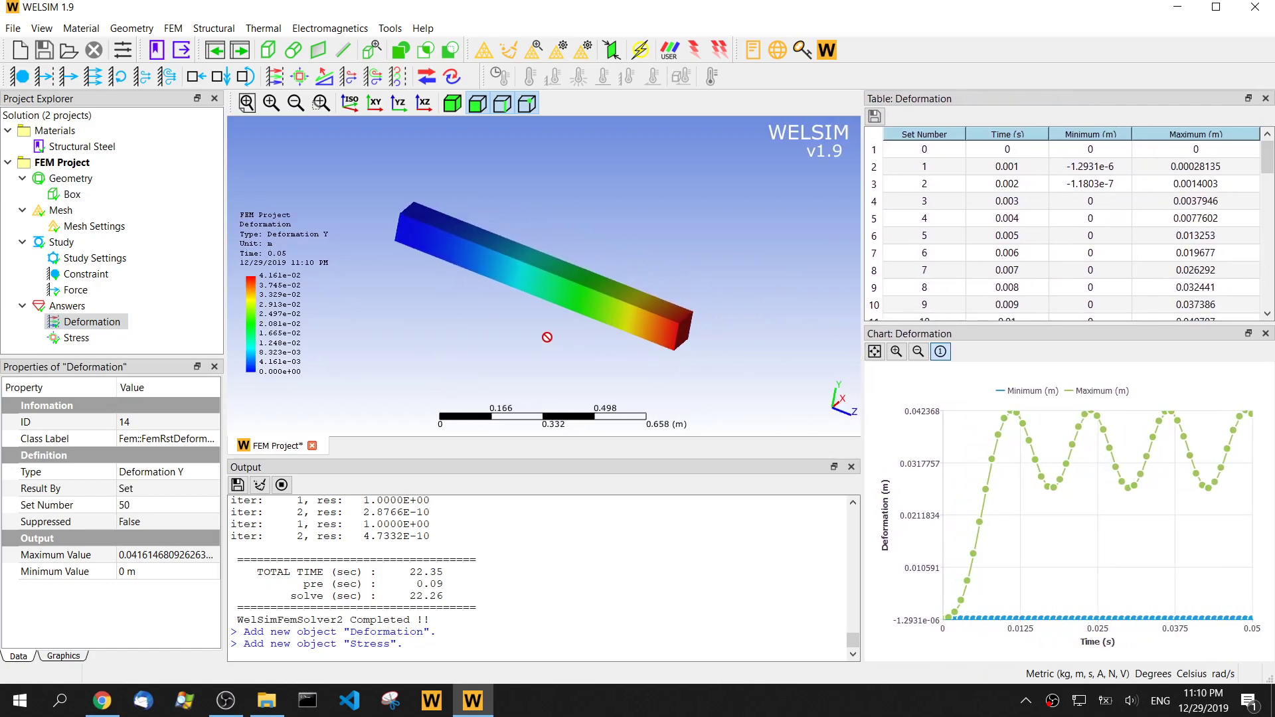
Step: Enlarge the Deformation Y table and chart to show maxima oscillating up to about 0.042368 m
left_click_drag(549, 336, 529, 262)
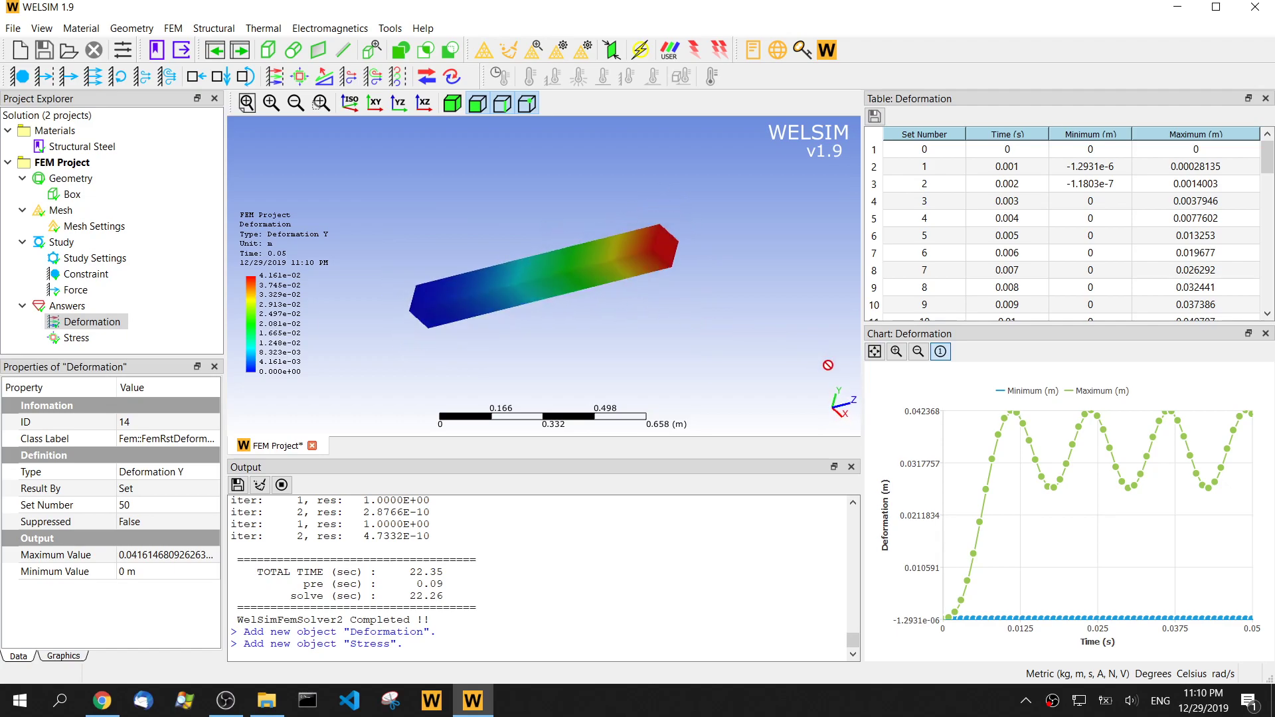
left_click_drag(860, 370, 762, 370)
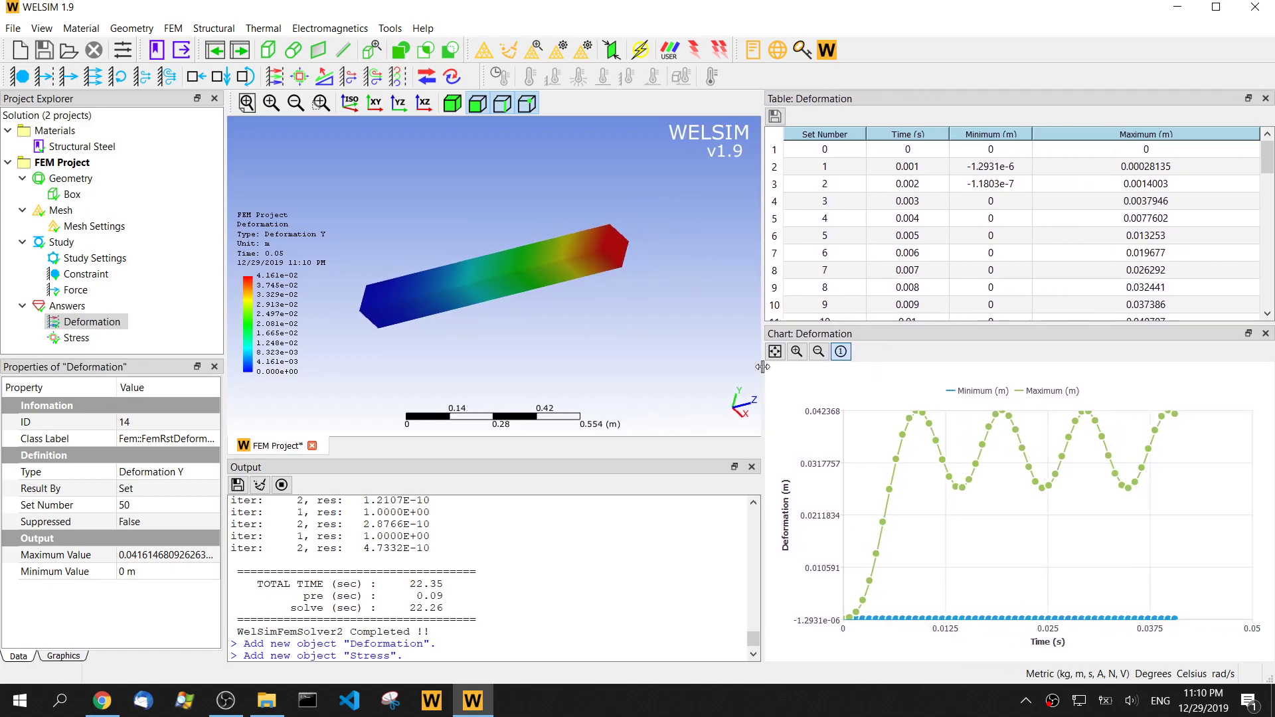
mouse_move(927, 321)
left_mouse_down()
mouse_move(930, 310)
mouse_move(932, 325)
left_mouse_up()
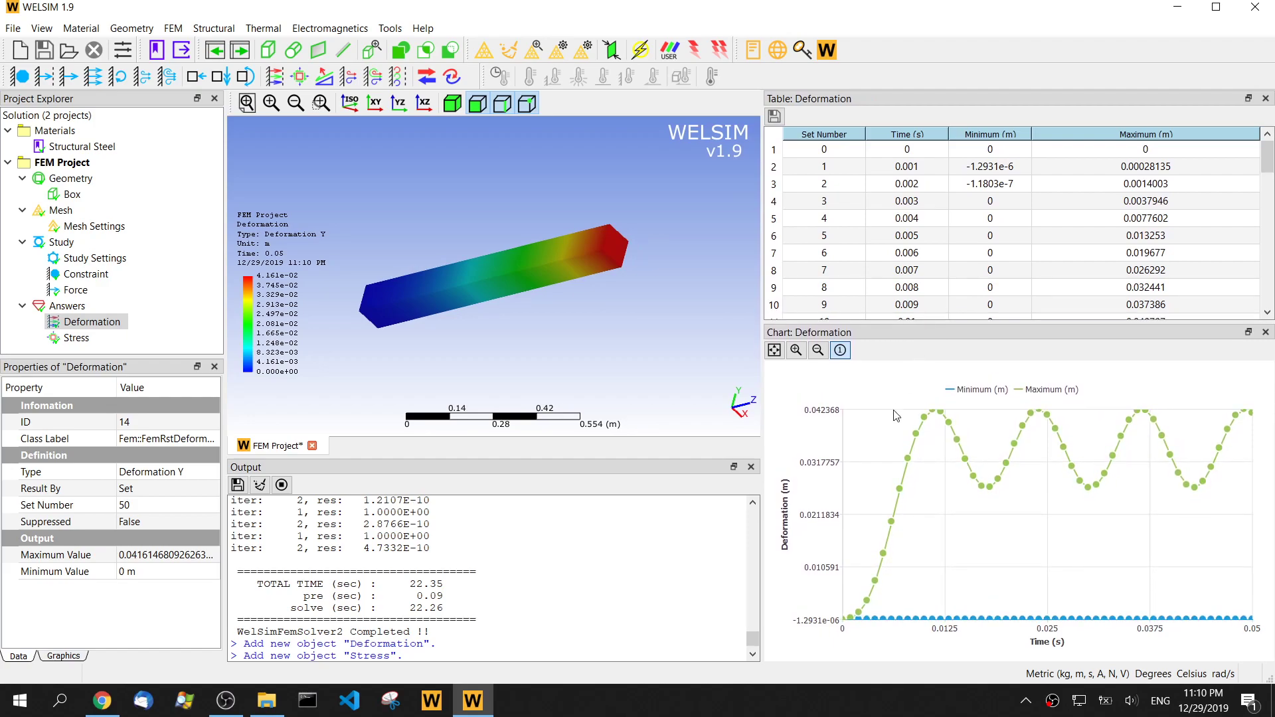